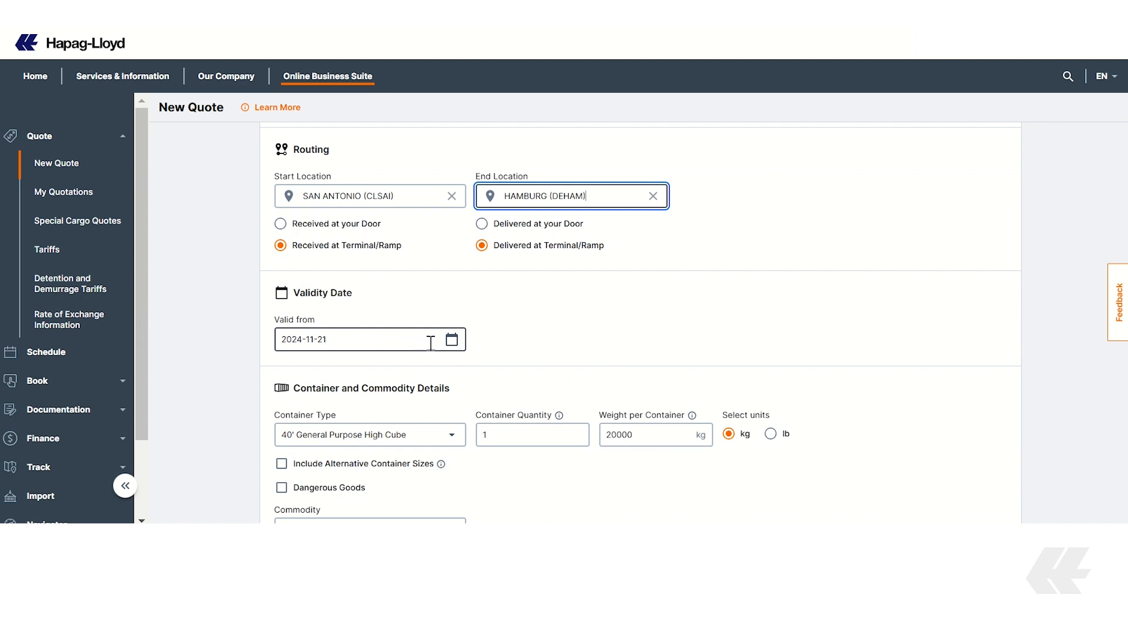
# Browse the validity calendar and confirm 2024-11-21 as the quote's valid-from date.
pyautogui.click(452, 345)
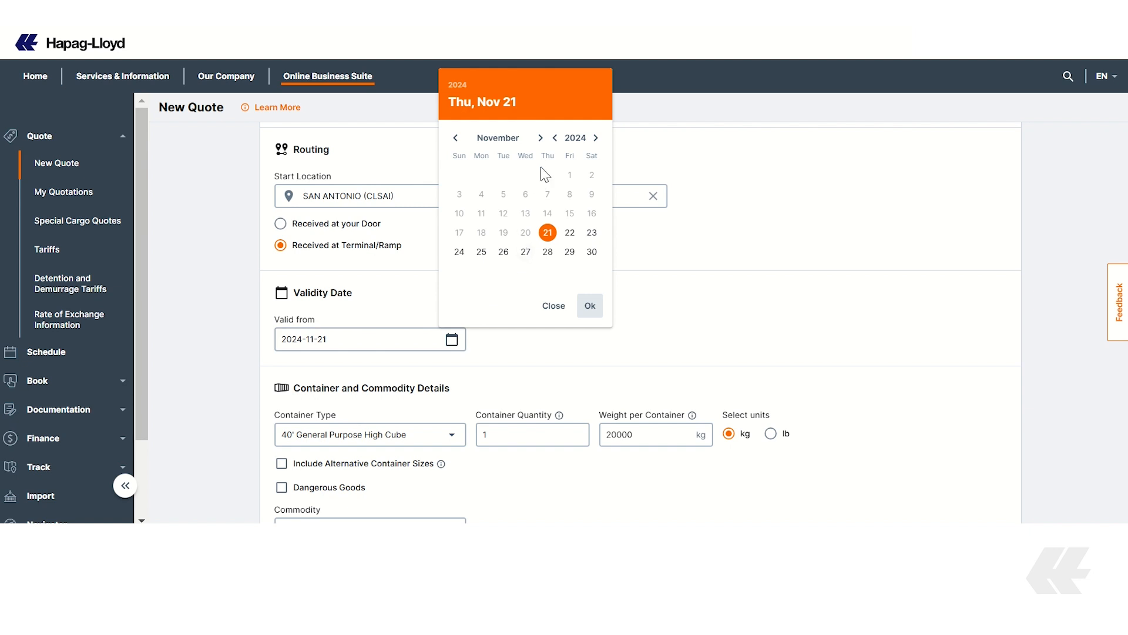
pyautogui.click(540, 137)
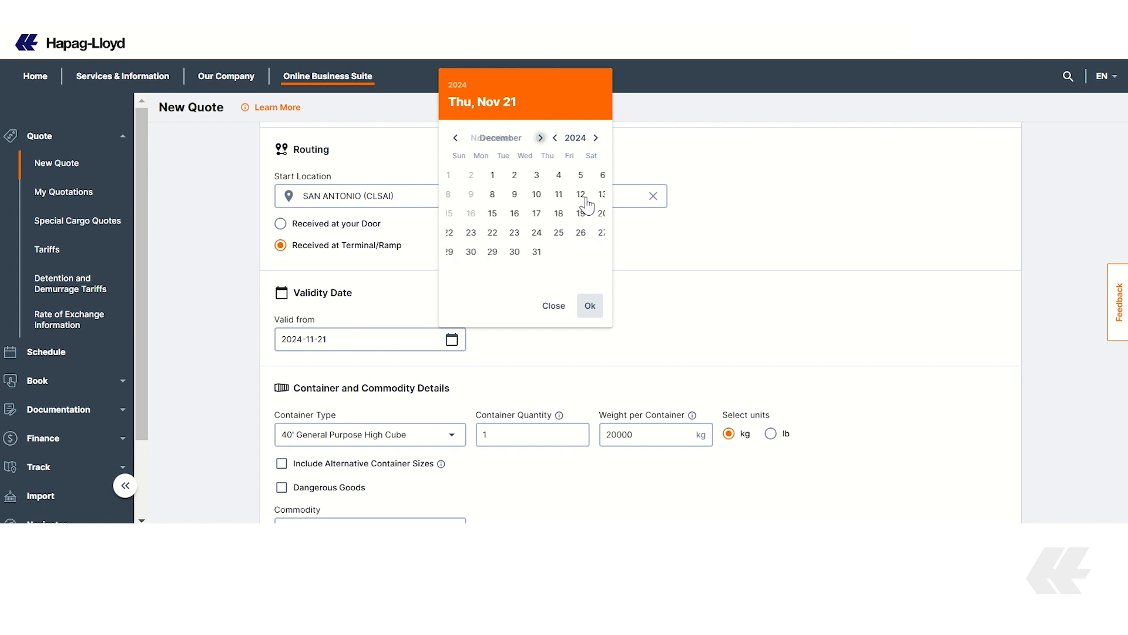
pyautogui.click(455, 138)
pyautogui.click(590, 306)
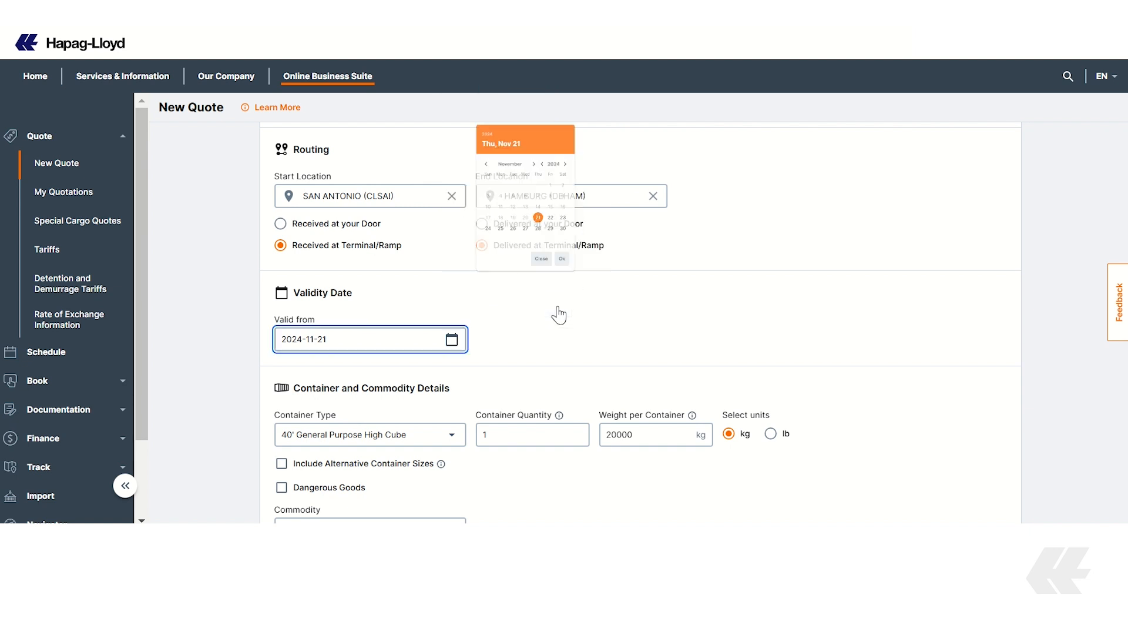
# Look through the container types available for the quote without choosing a different one.
pyautogui.scroll(-2, 546, 338)
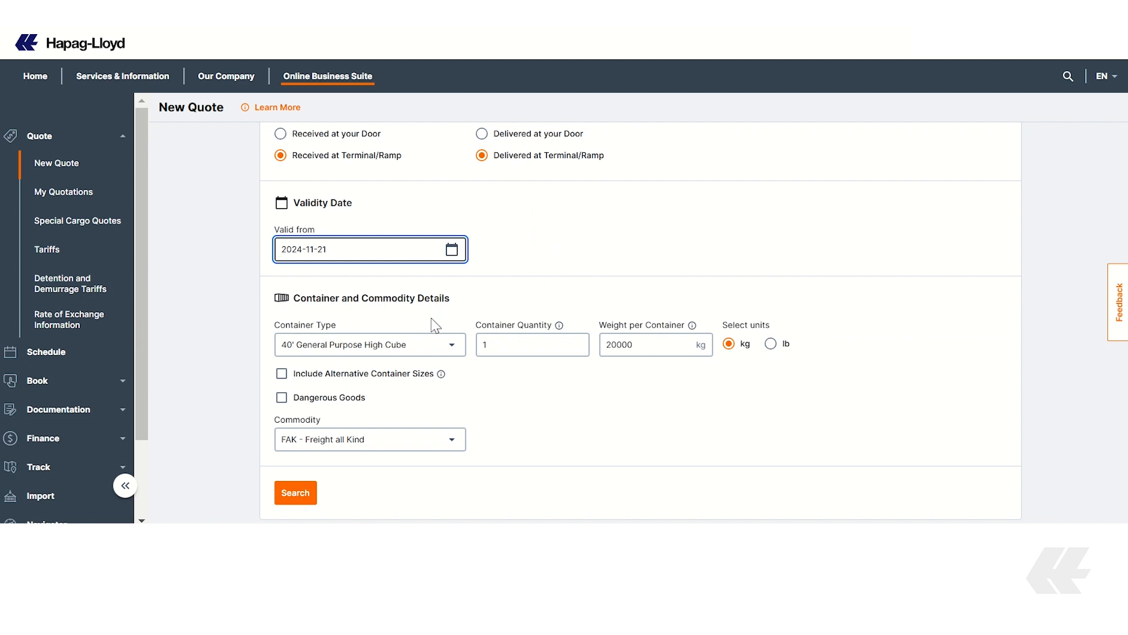
pyautogui.click(452, 346)
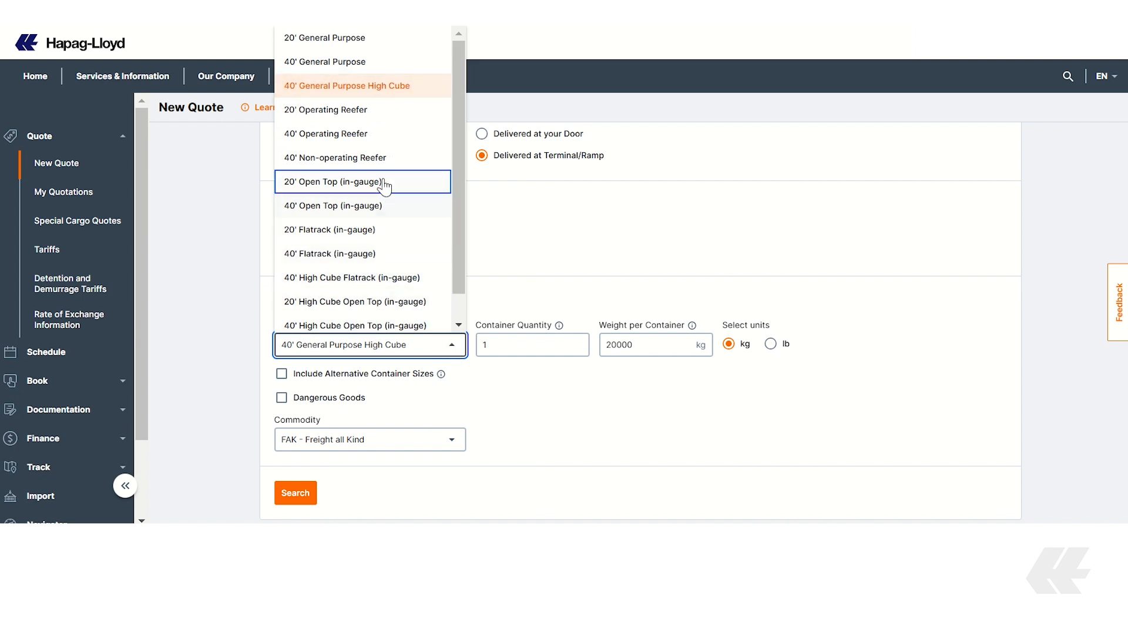
pyautogui.click(493, 295)
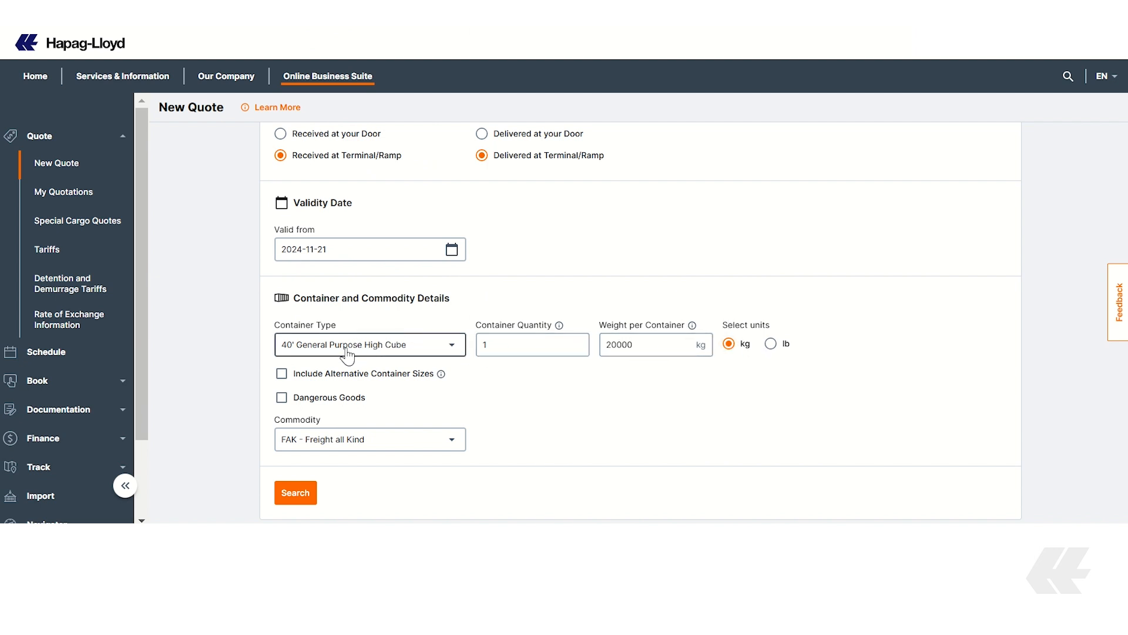
# Try including alternative container sizes in the quote, then exclude them again.
pyautogui.scroll(-3, 322, 362)
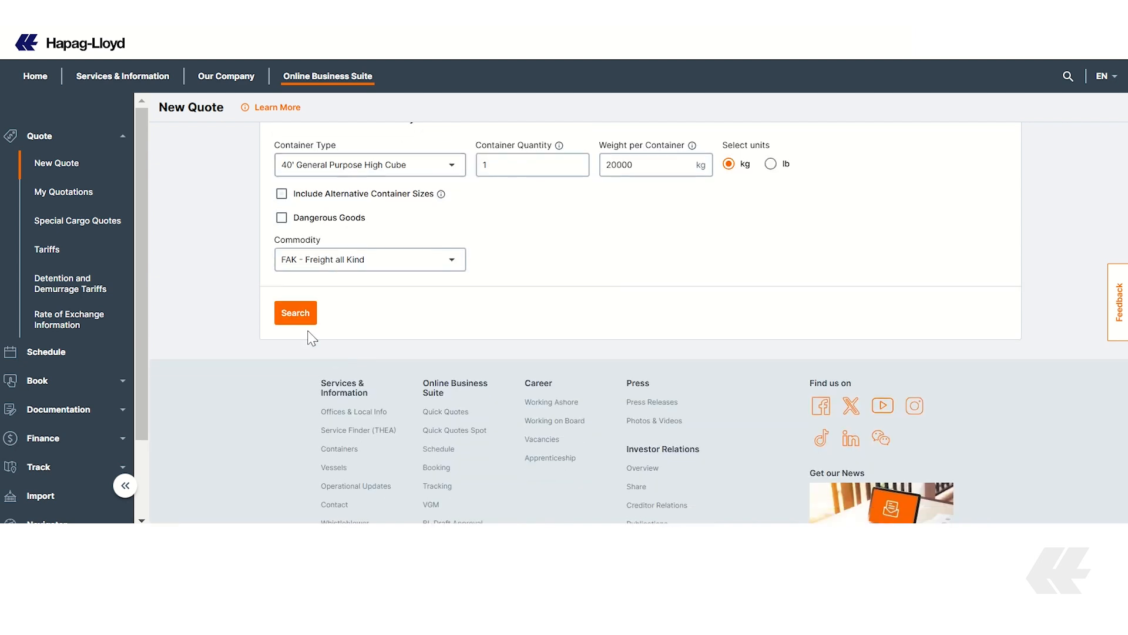
pyautogui.click(282, 193)
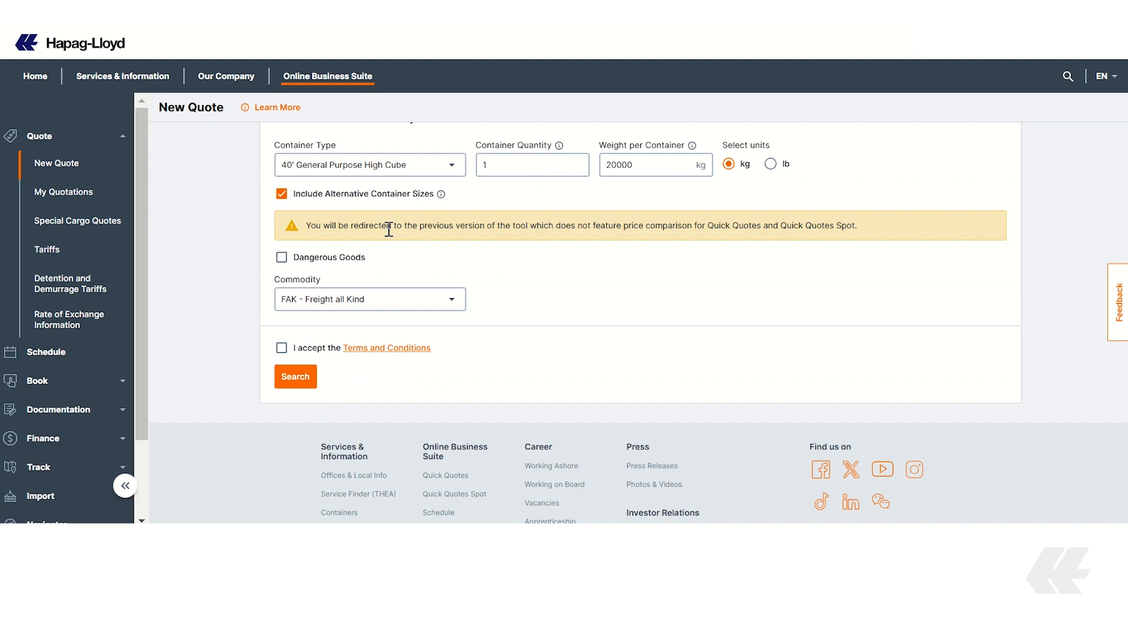
pyautogui.click(282, 193)
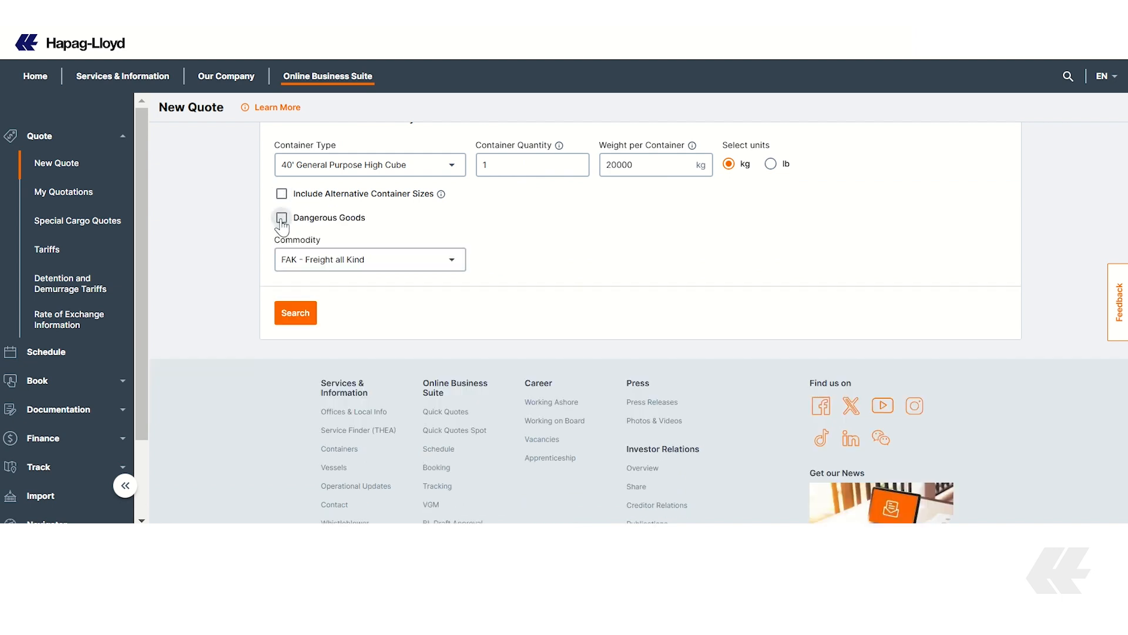
# Try marking the cargo as dangerous goods, view its IMO class and UN number fields, and remove the marking.
pyautogui.click(281, 217)
pyautogui.click(371, 263)
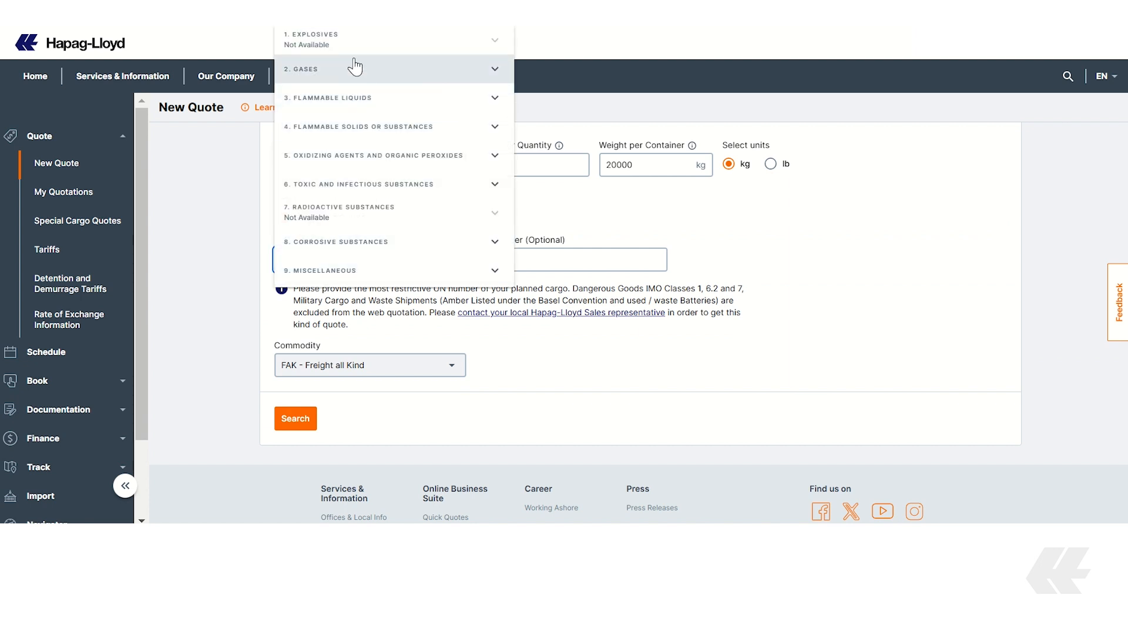
pyautogui.click(631, 258)
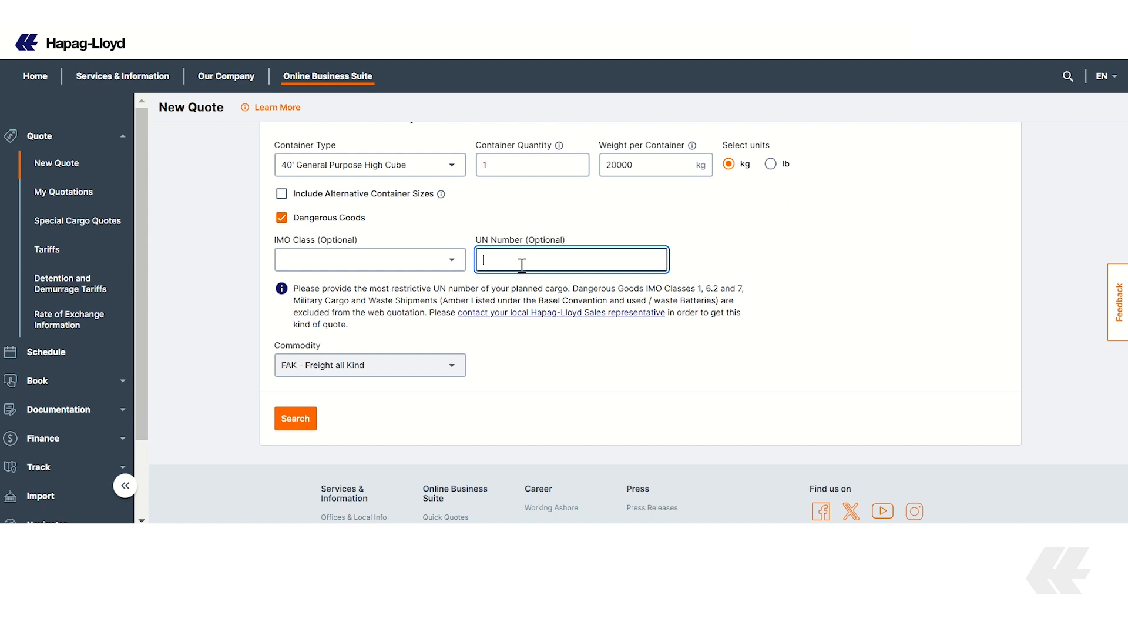
pyautogui.click(282, 219)
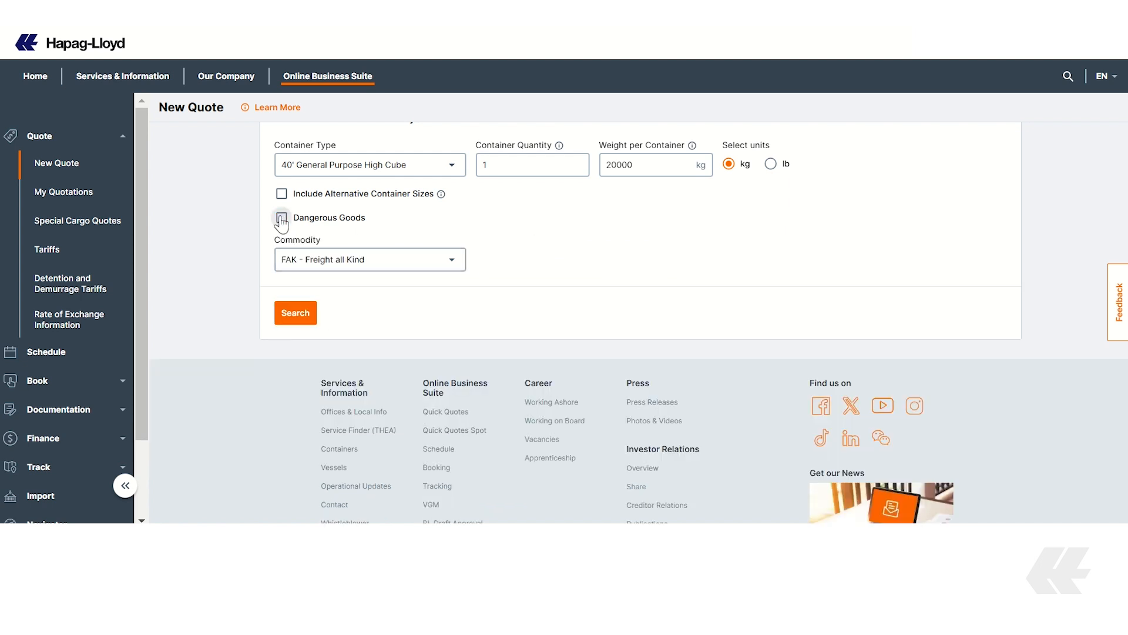
# Check the commodity choices, keep FAK - Freight all Kind, and search for quote offers.
pyautogui.click(464, 268)
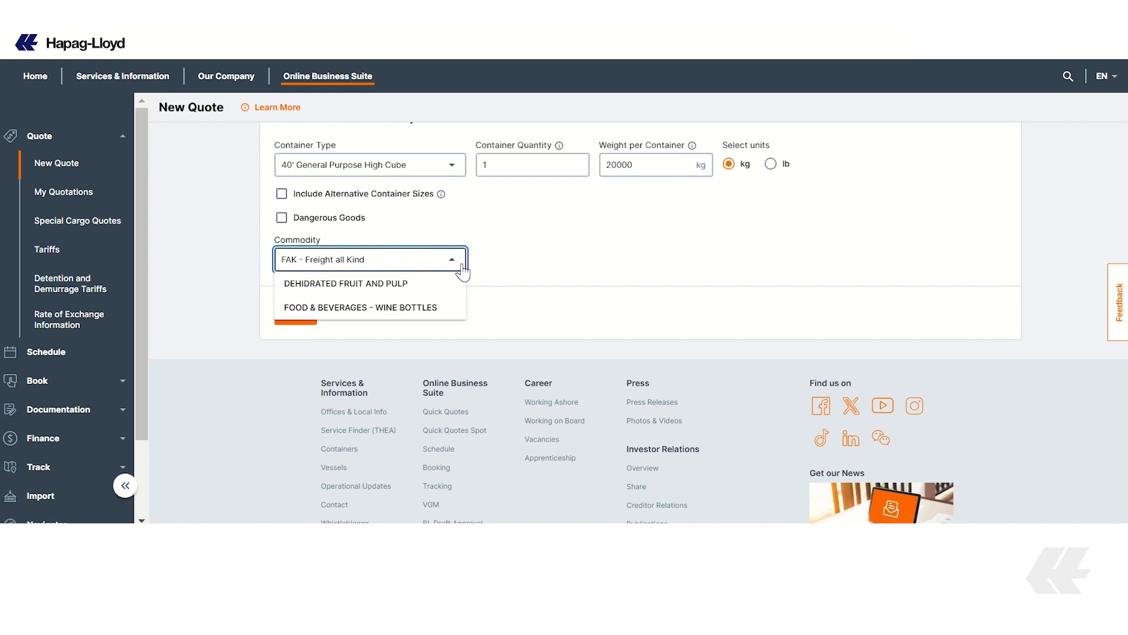
pyautogui.click(529, 252)
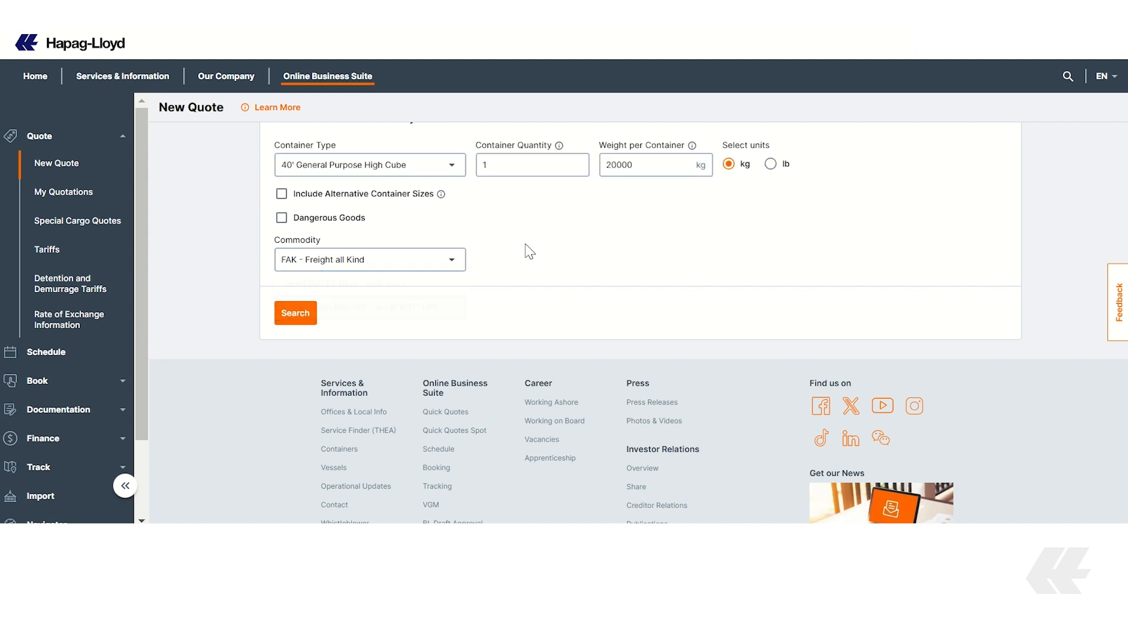
pyautogui.scroll(3, 521, 256)
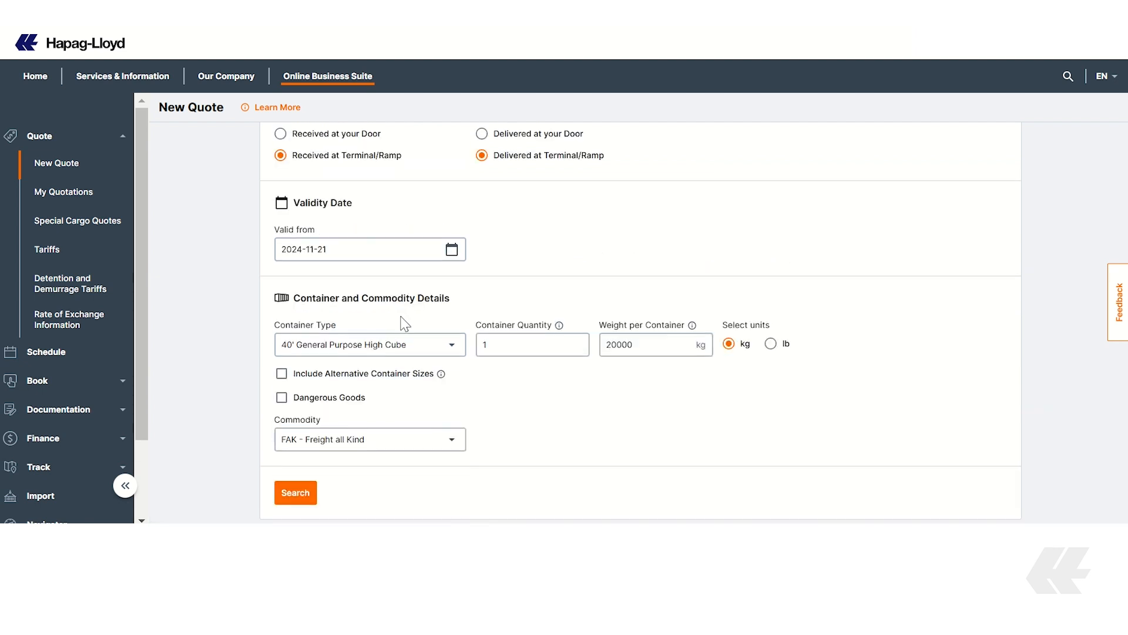
pyautogui.click(295, 500)
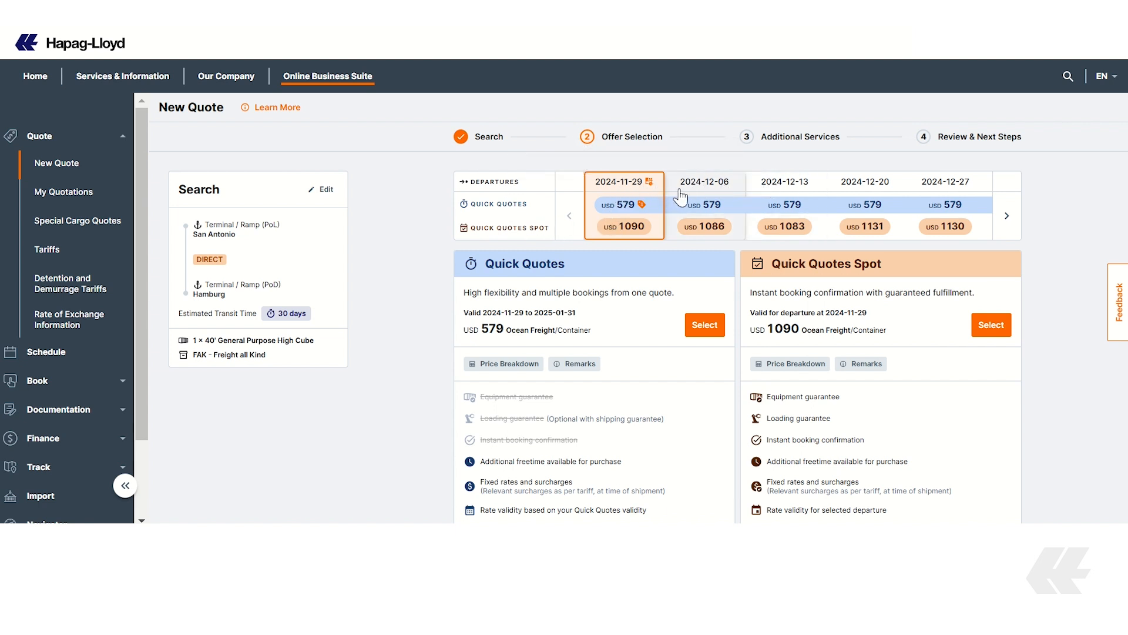
# Review the Quick Quotes offer for the 2024-11-29 departure, including its price breakdown and its remarks and info.
pyautogui.moveTo(651, 188)
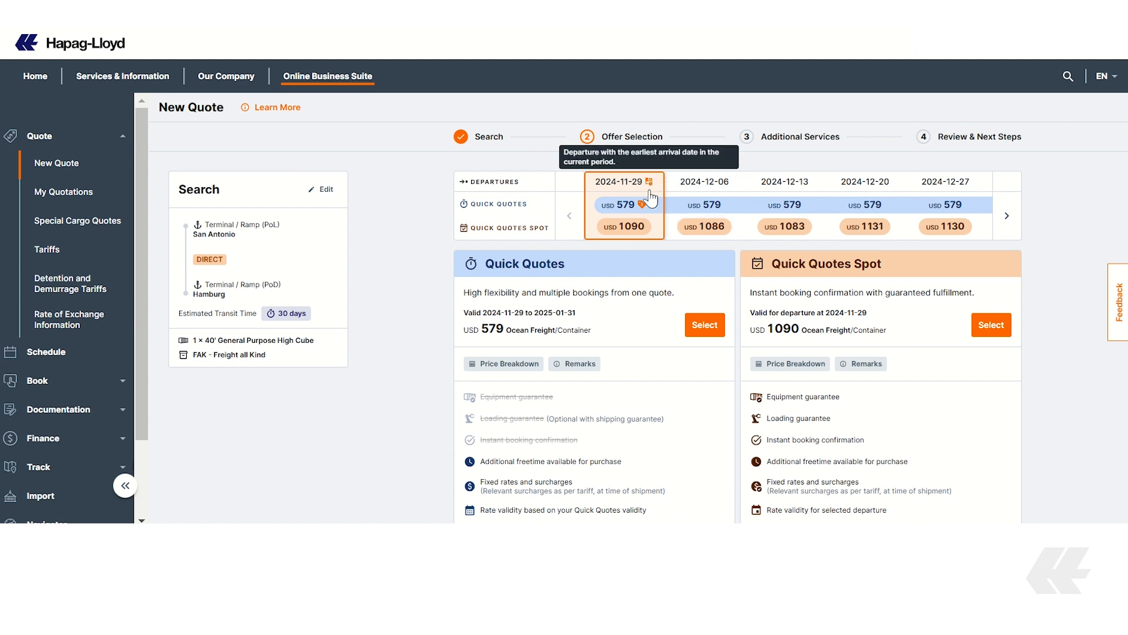
pyautogui.moveTo(643, 212)
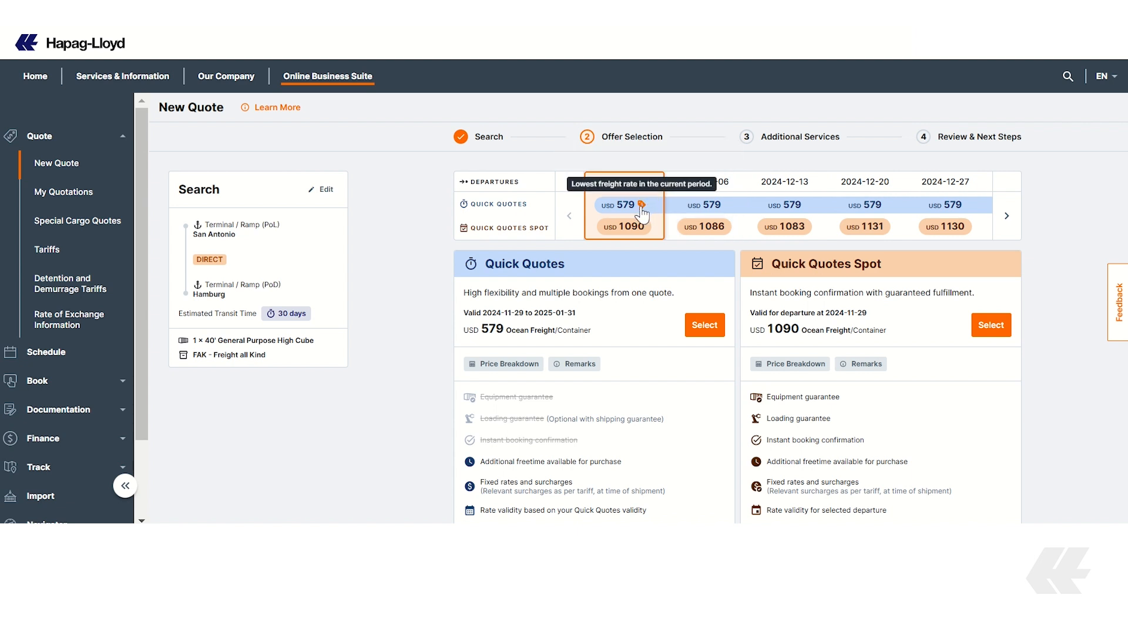
pyautogui.scroll(-2, 652, 203)
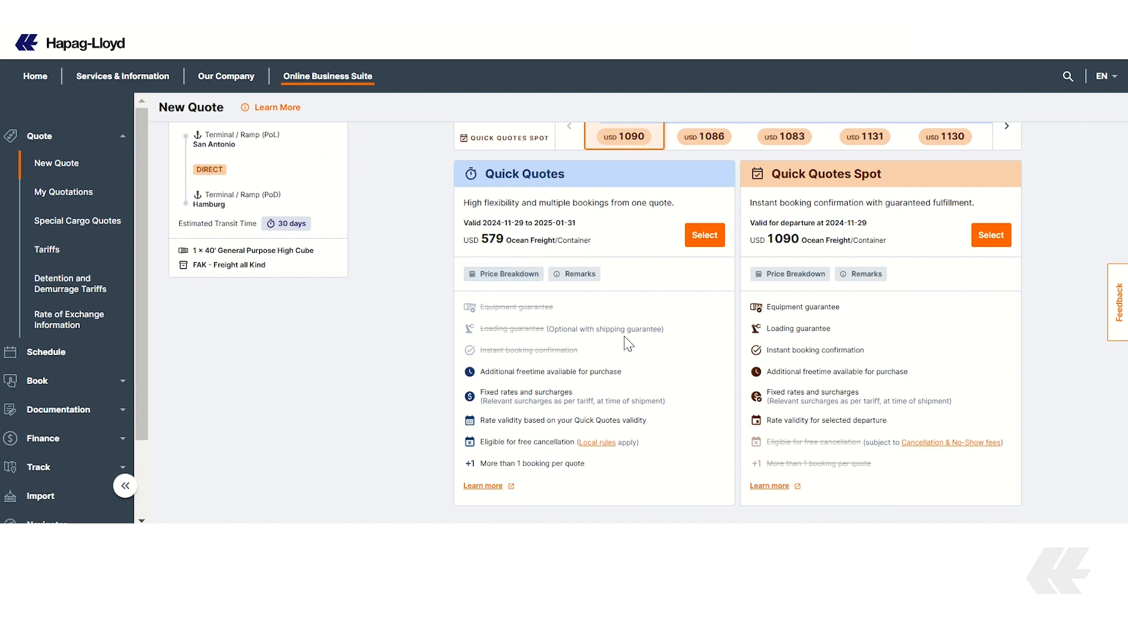
pyautogui.click(515, 275)
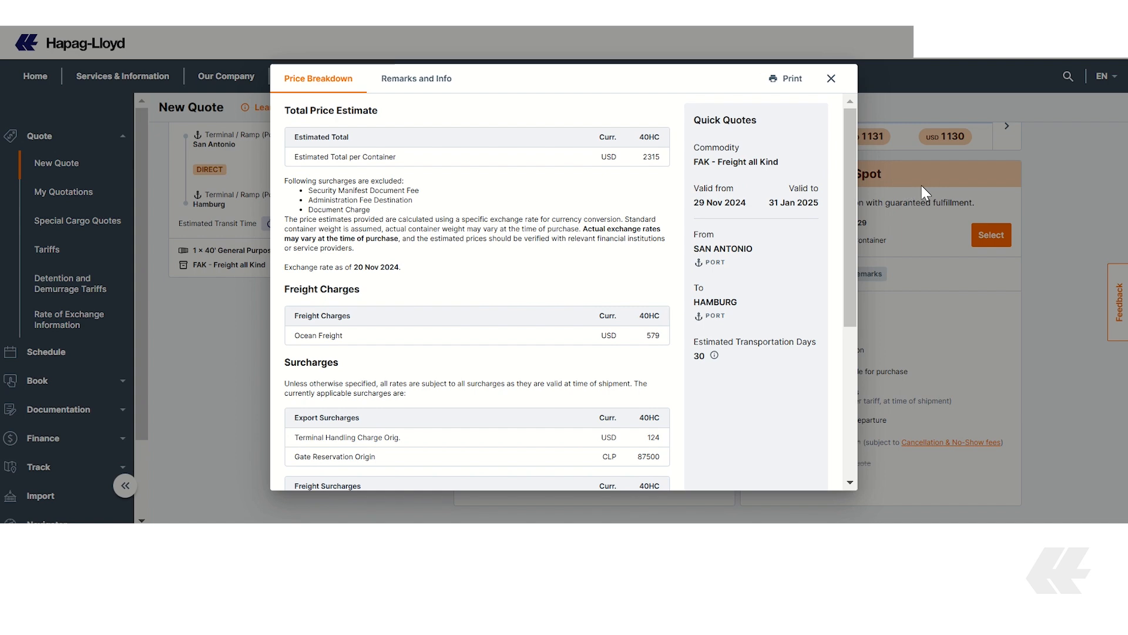
pyautogui.moveTo(851, 186)
pyautogui.mouseDown()
pyautogui.moveTo(859, 266)
pyautogui.moveTo(863, 181)
pyautogui.mouseUp()
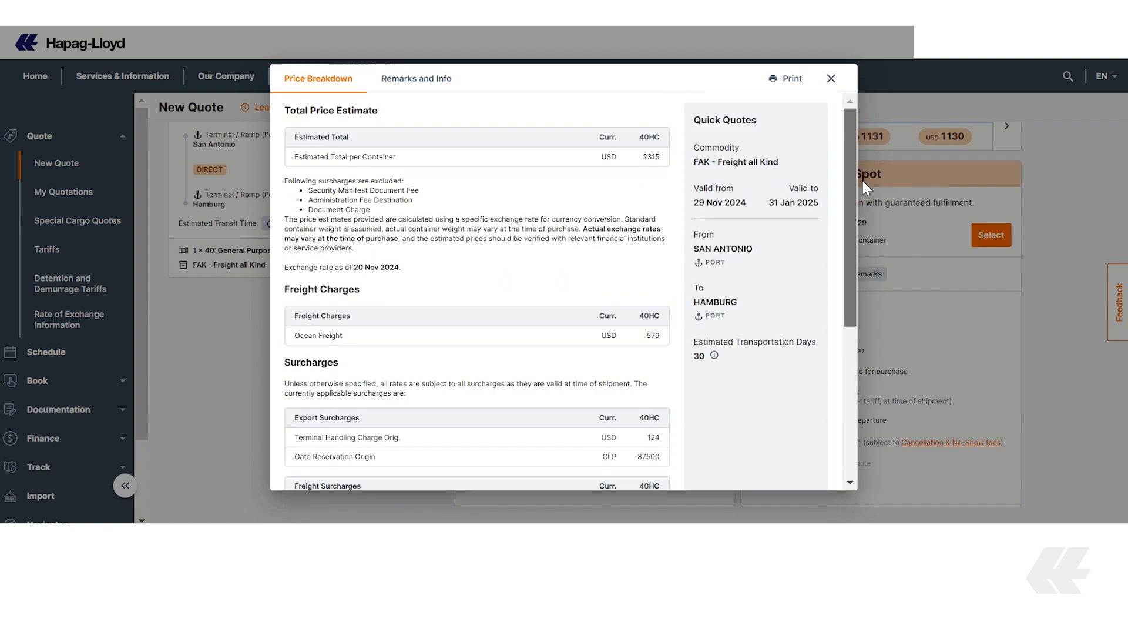
pyautogui.click(421, 78)
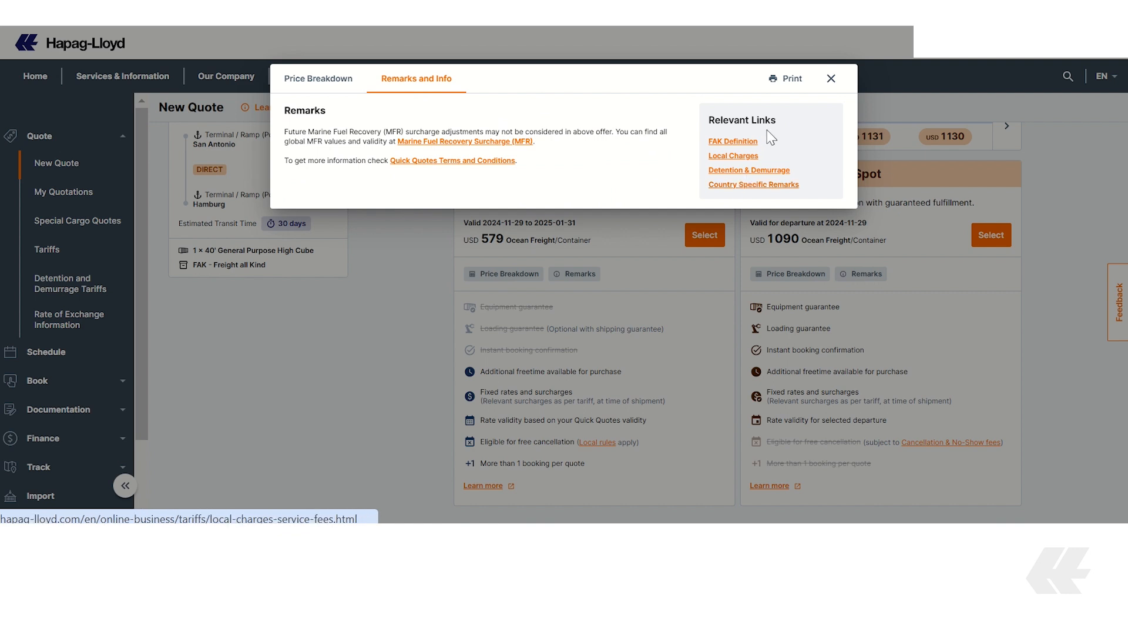
pyautogui.click(830, 79)
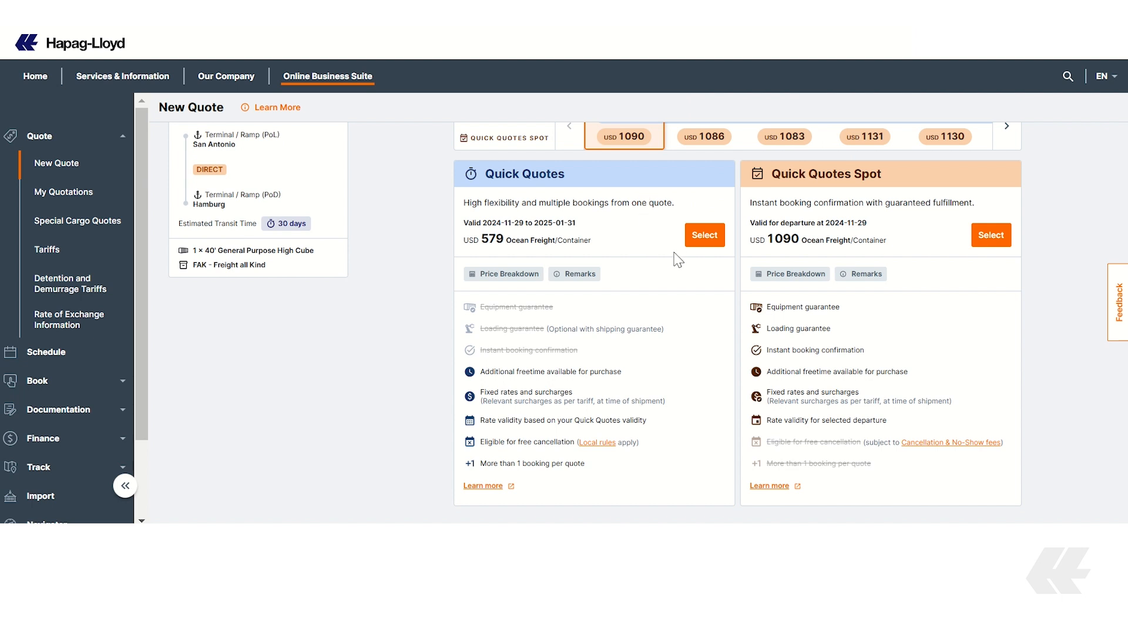
# Select the Quick Quotes offer for the 2024-11-29 departure and review its search and price summary.
pyautogui.click(715, 238)
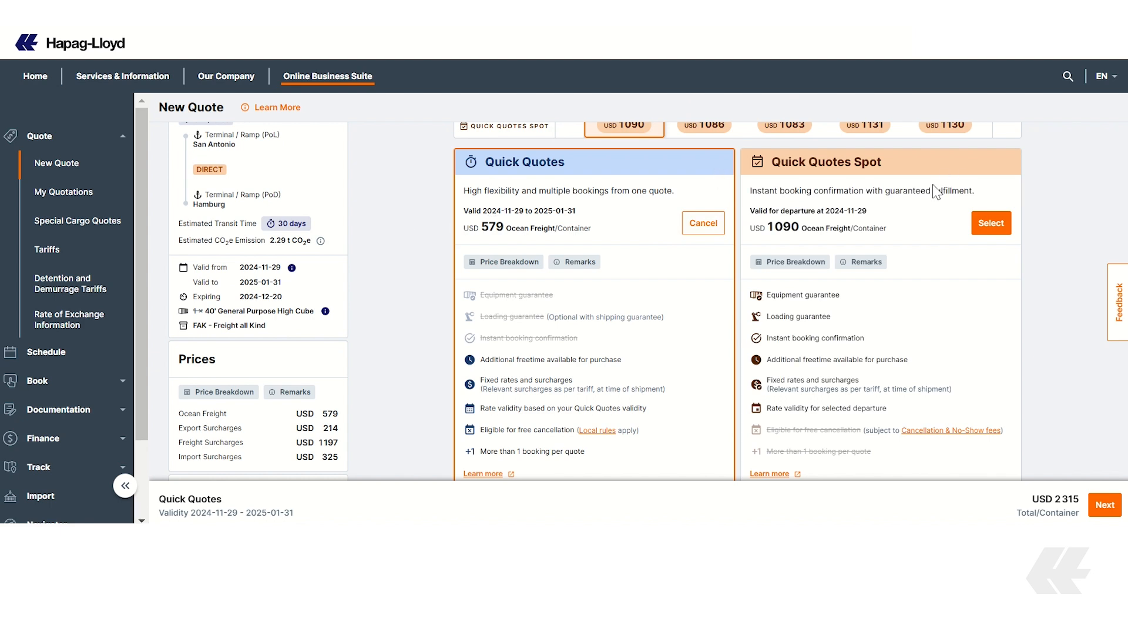
pyautogui.scroll(2, 392, 179)
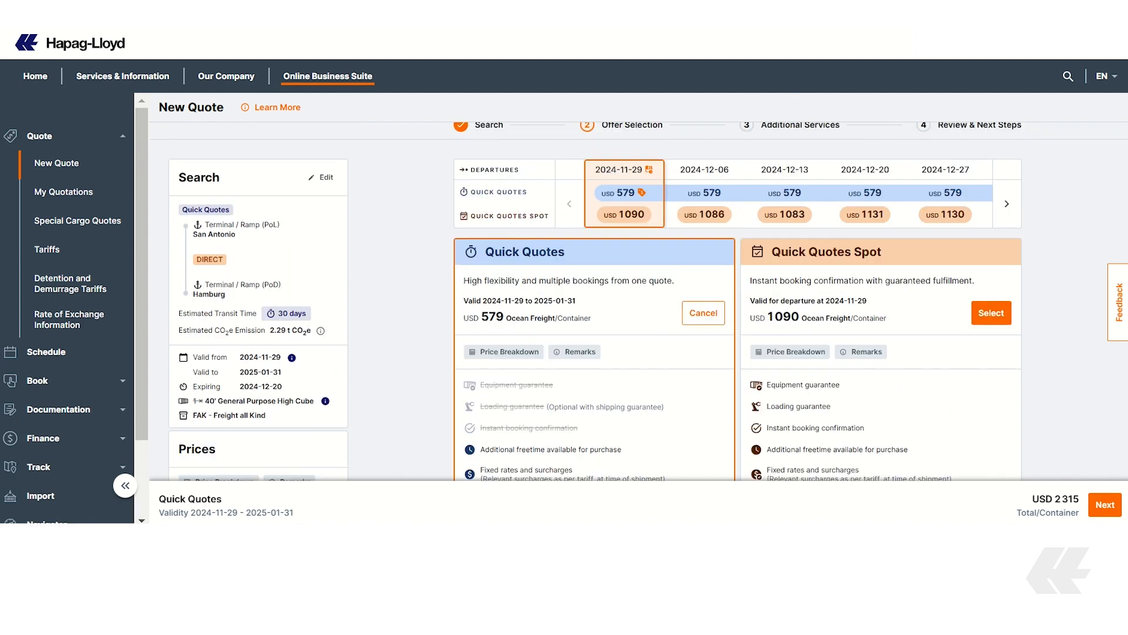
pyautogui.scroll(-3, 910, 247)
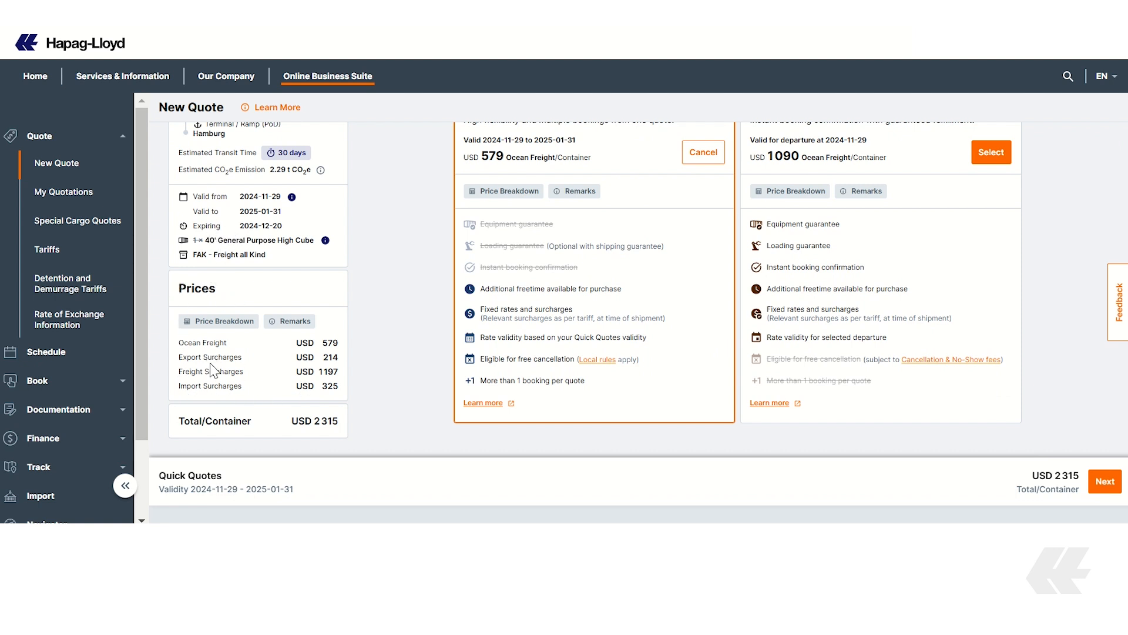
# View the selected offer's price breakdown and its print preview, then close both without printing.
pyautogui.click(234, 330)
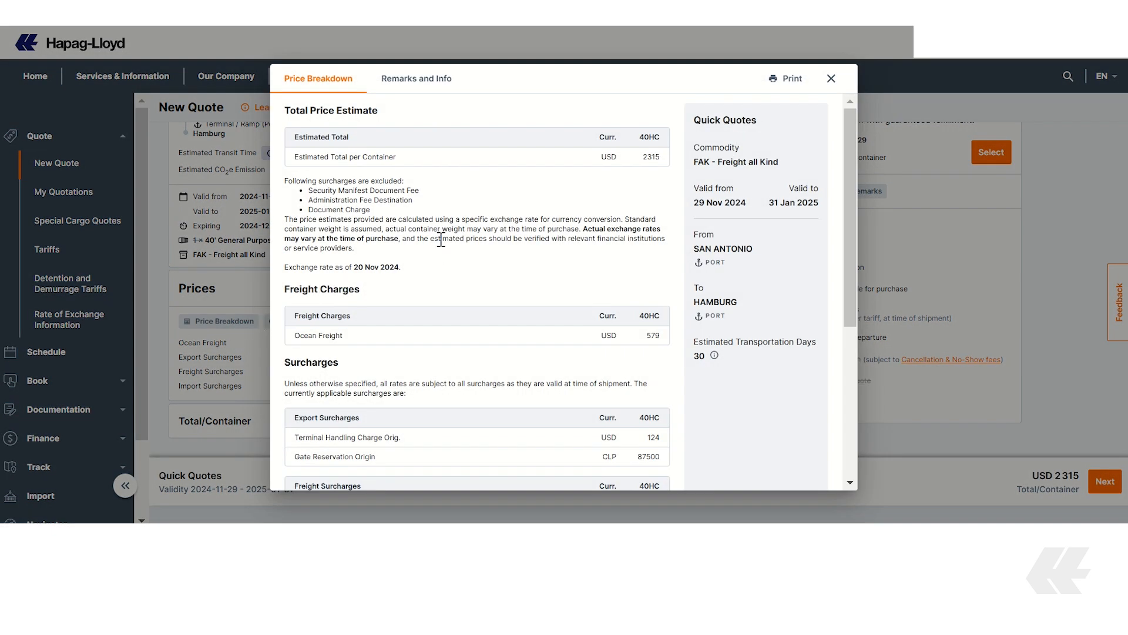
pyautogui.click(791, 79)
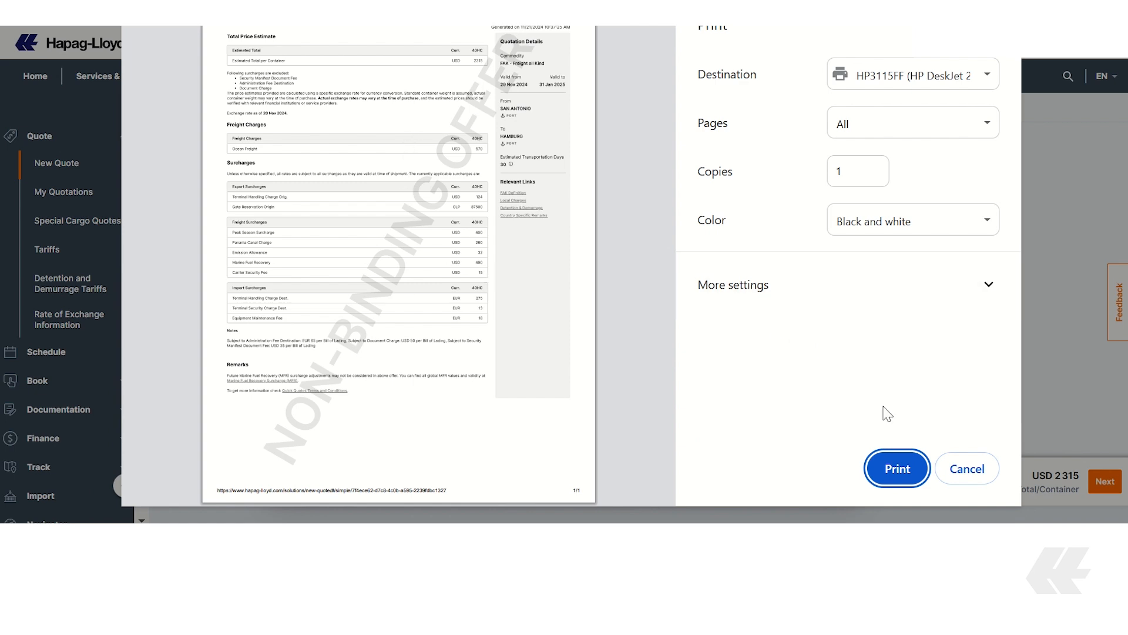
pyautogui.click(966, 469)
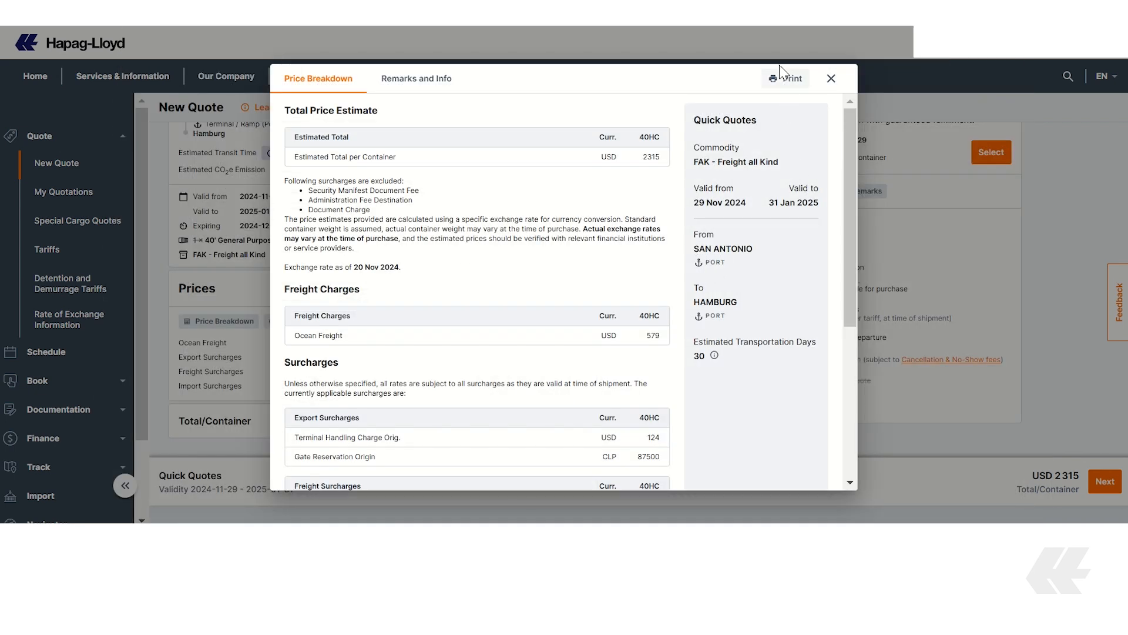
pyautogui.click(830, 78)
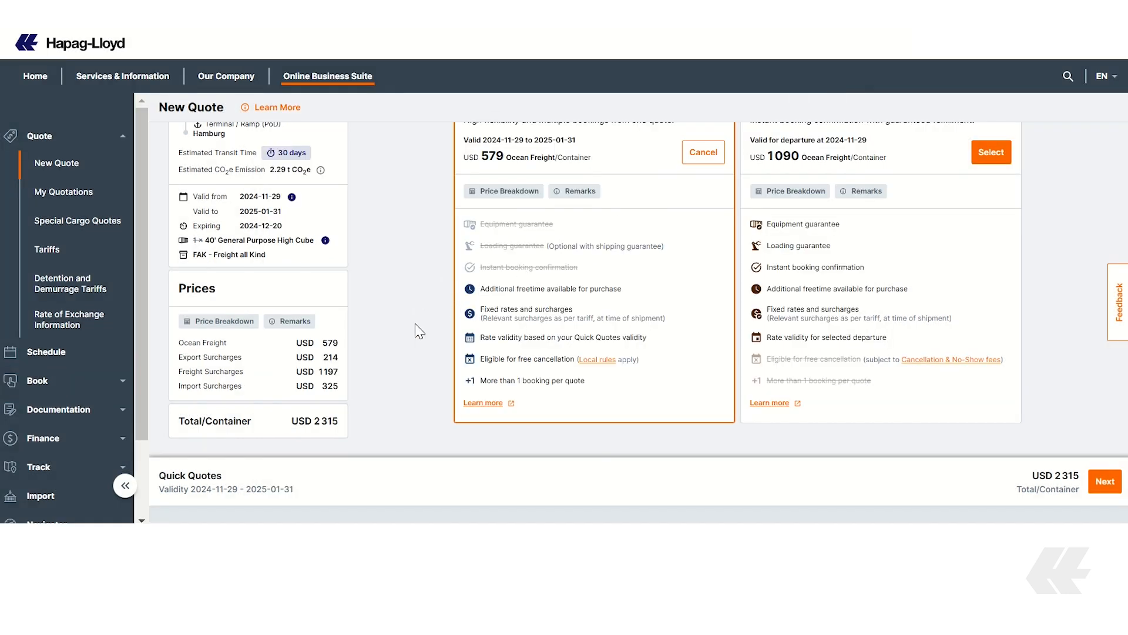
# Proceed with the selected offer to the additional services and read the benefits of Ship Green.
pyautogui.scroll(2, 743, 359)
pyautogui.scroll(-2, 746, 356)
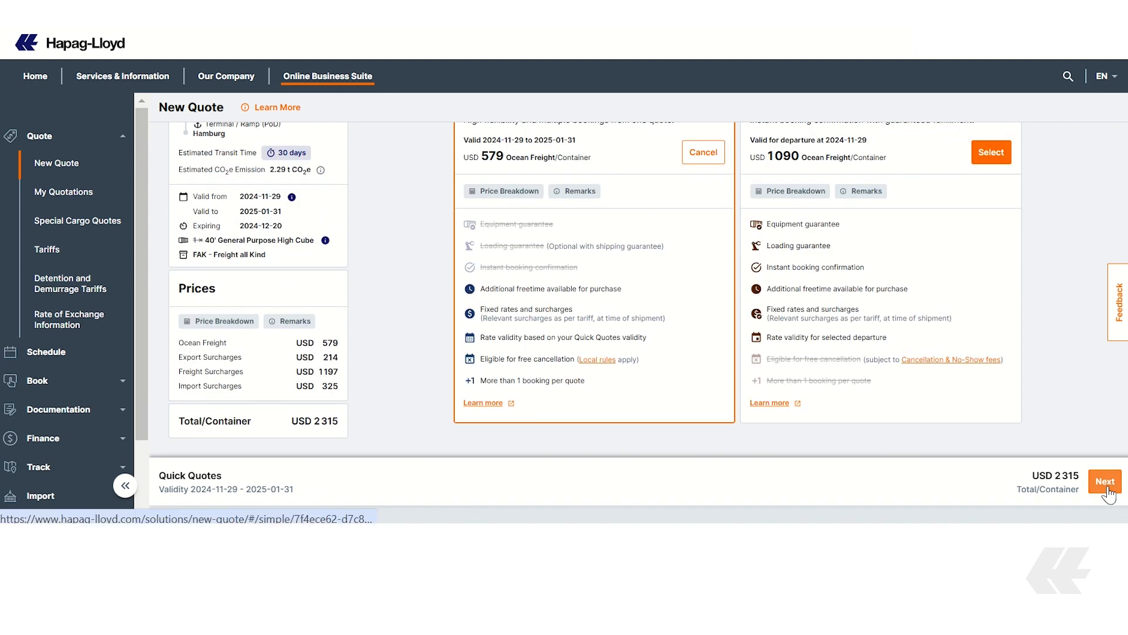
pyautogui.click(1105, 481)
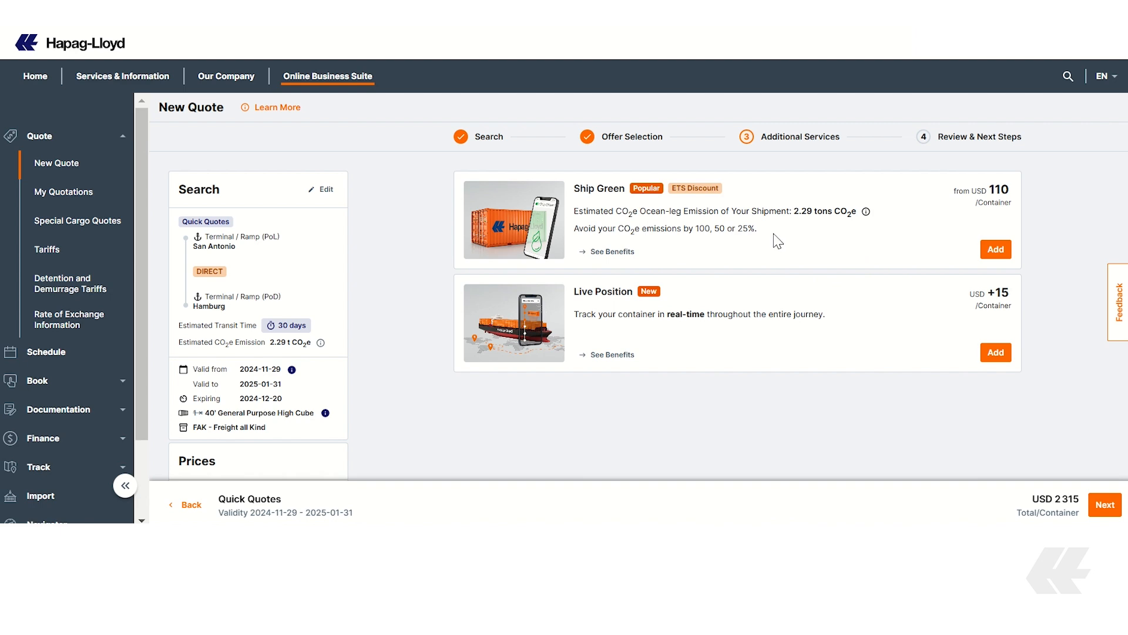
pyautogui.click(608, 252)
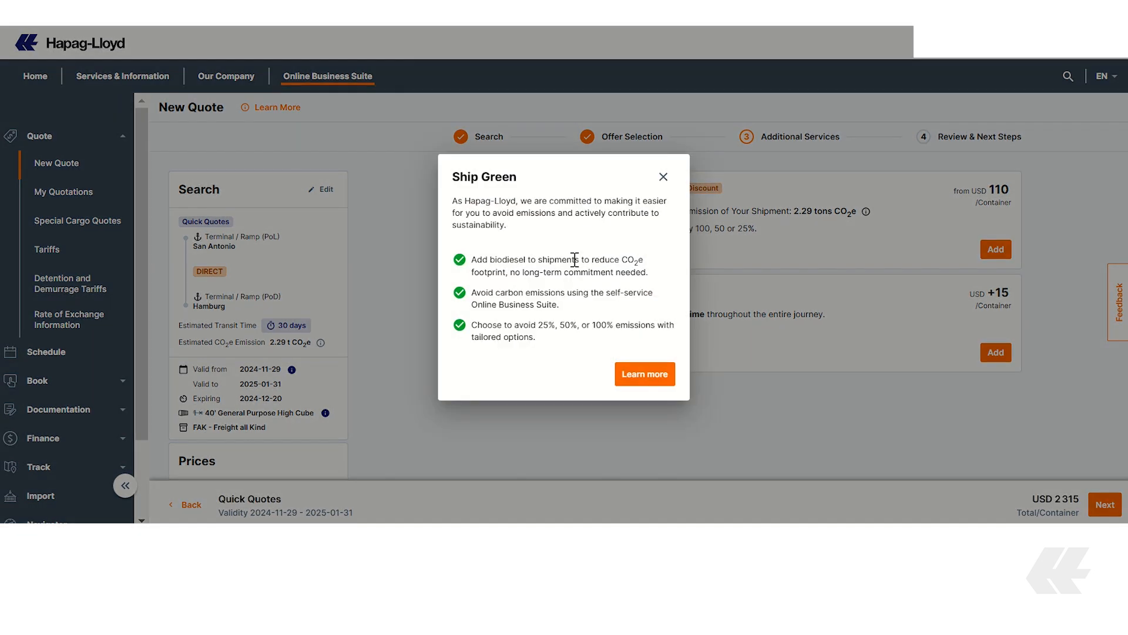
pyautogui.click(663, 176)
# Add the Live Position service to the quote and check the price summary.
pyautogui.scroll(-1, 670, 235)
pyautogui.click(999, 310)
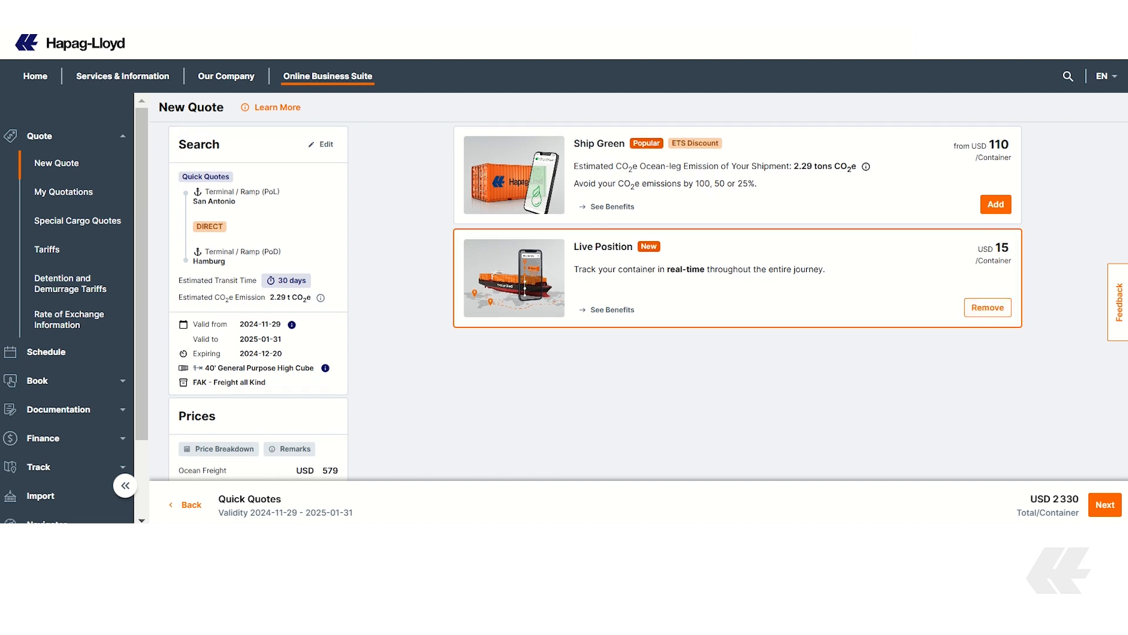
pyautogui.scroll(-2, 934, 196)
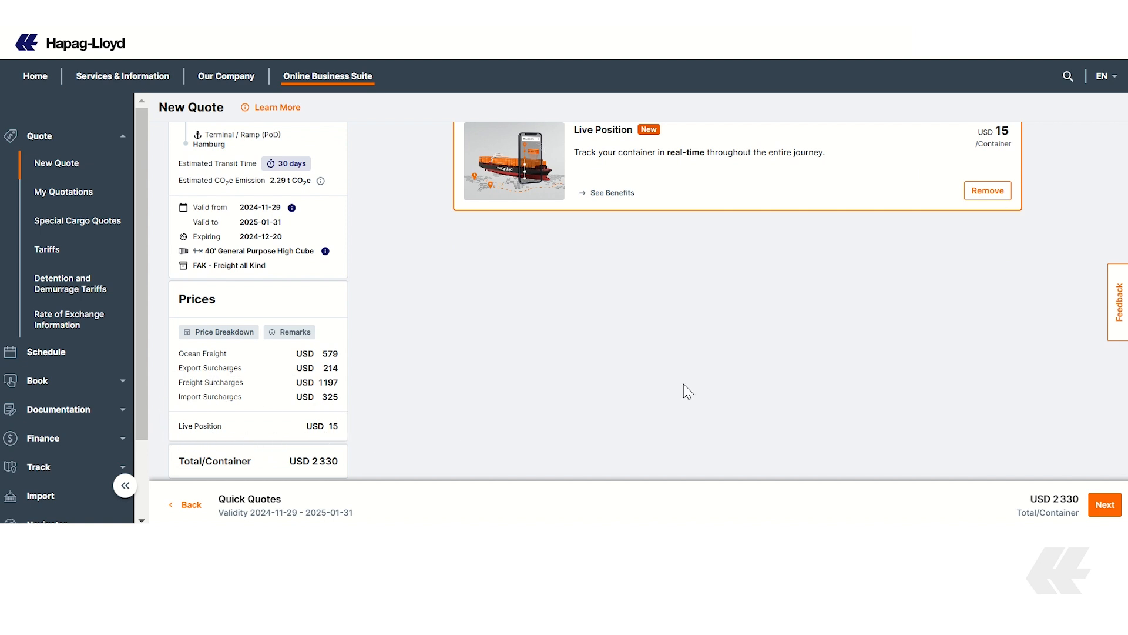
# Proceed to the quote review with Live Position included and look through the offer's price breakdown, closing it when done.
pyautogui.scroll(3, 738, 264)
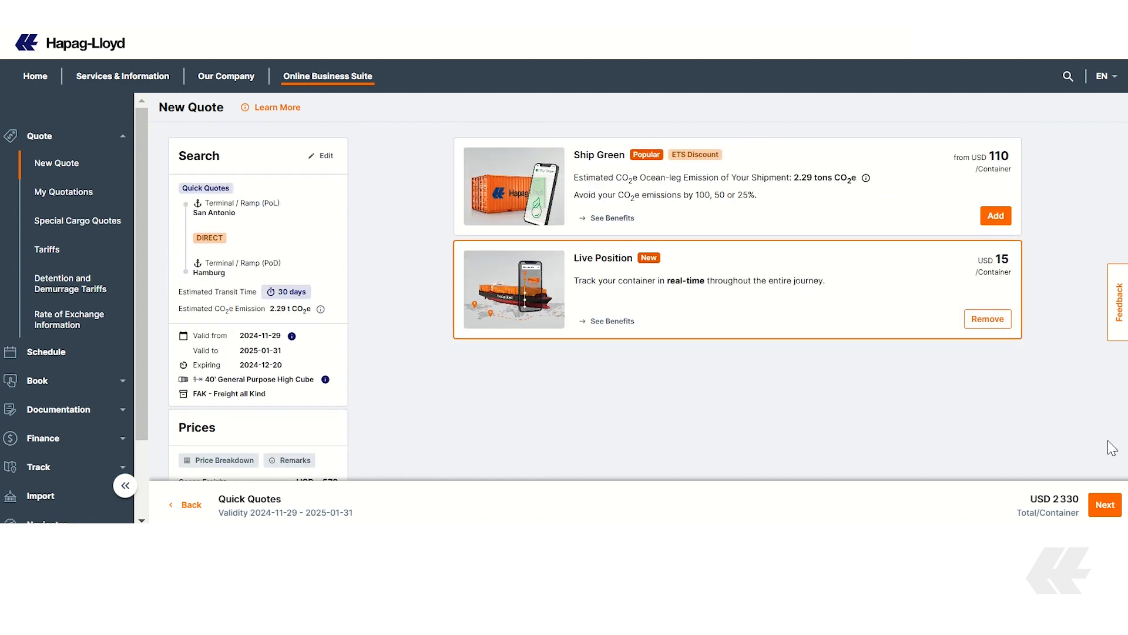
pyautogui.click(1104, 505)
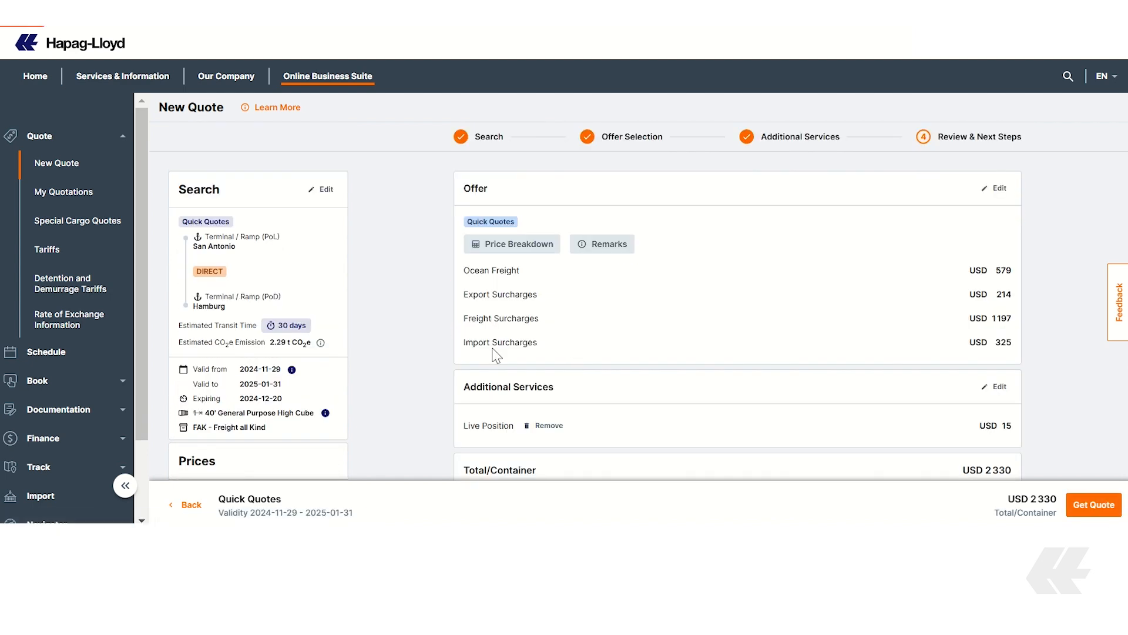
pyautogui.click(536, 253)
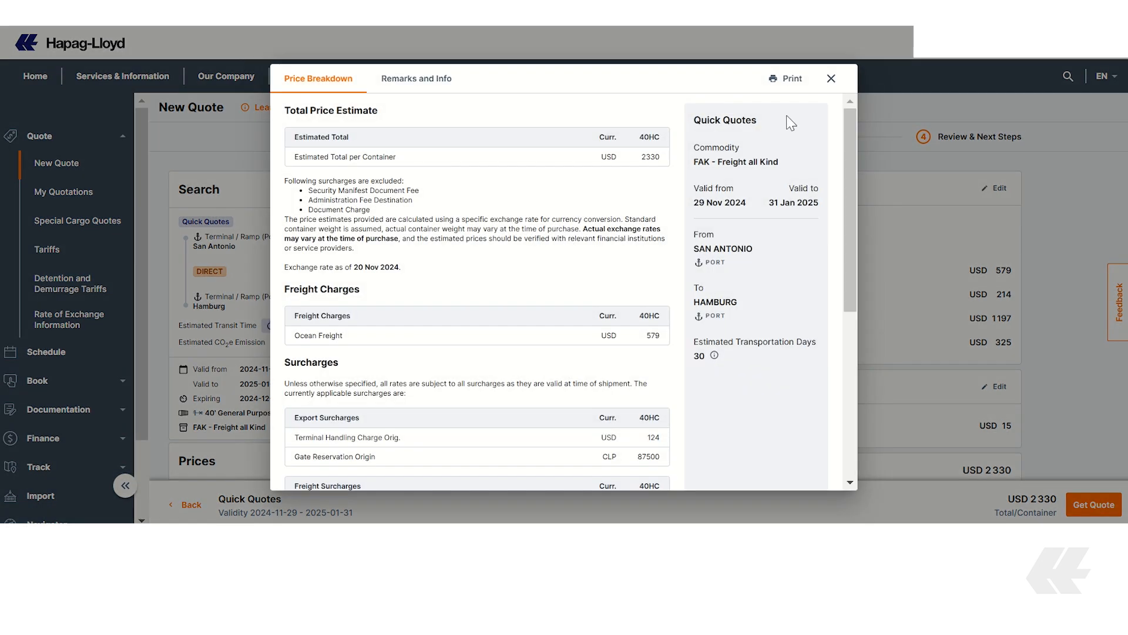
pyautogui.click(830, 78)
# Get the quote with the Quick Quotes and Live Position Terms and Conditions accepted, and copy its quotation number.
pyautogui.scroll(-3, 1060, 237)
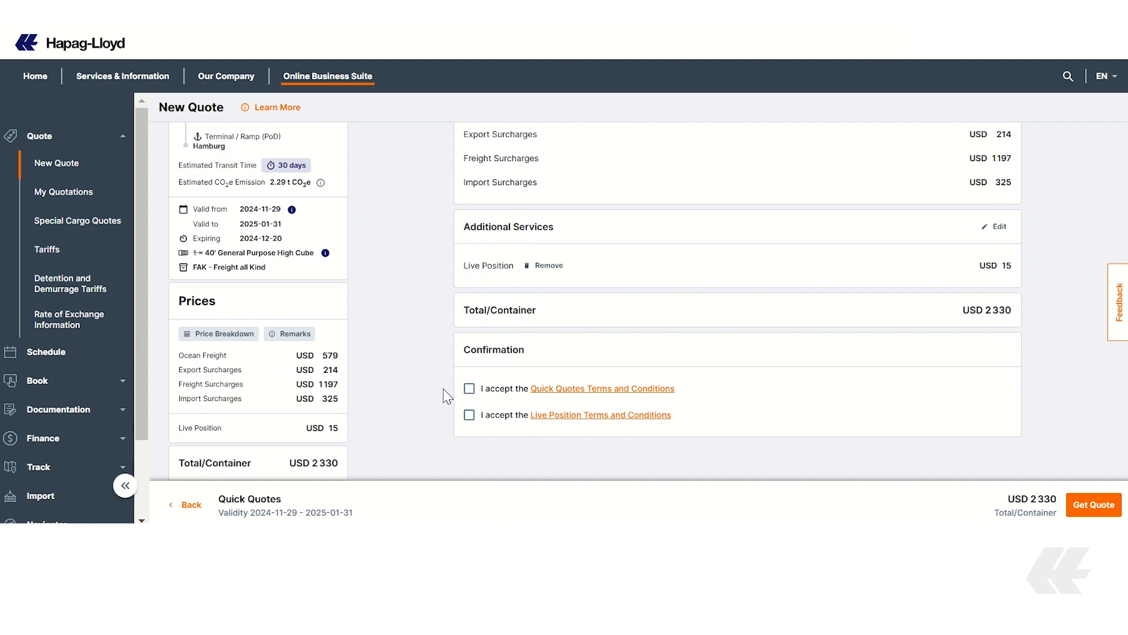
pyautogui.click(469, 388)
pyautogui.click(469, 415)
pyautogui.click(1090, 515)
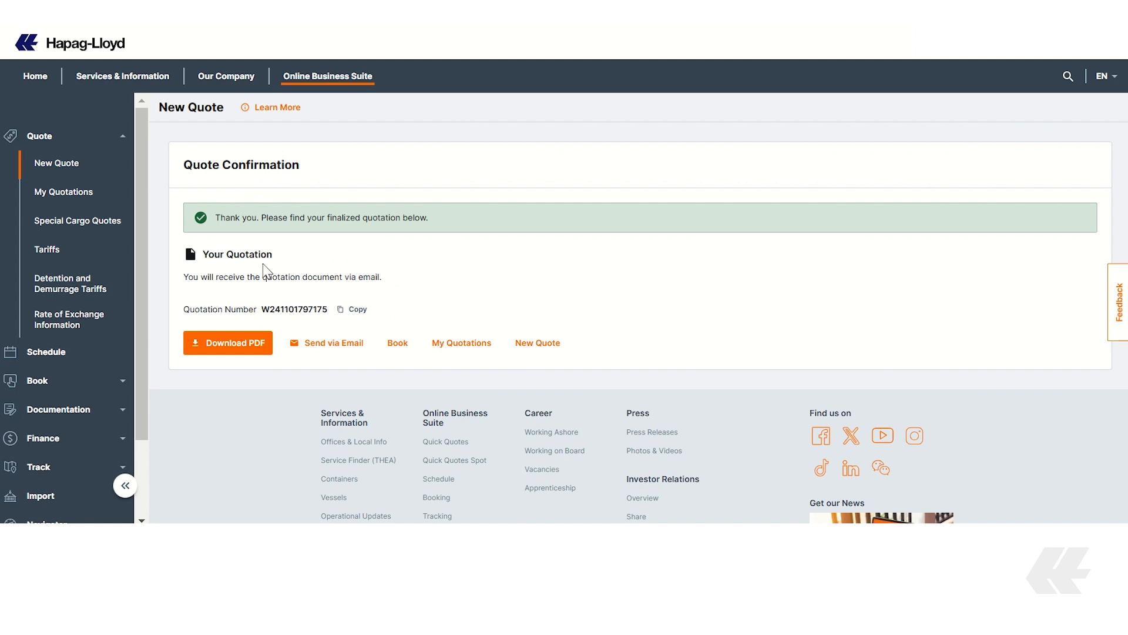
pyautogui.click(355, 309)
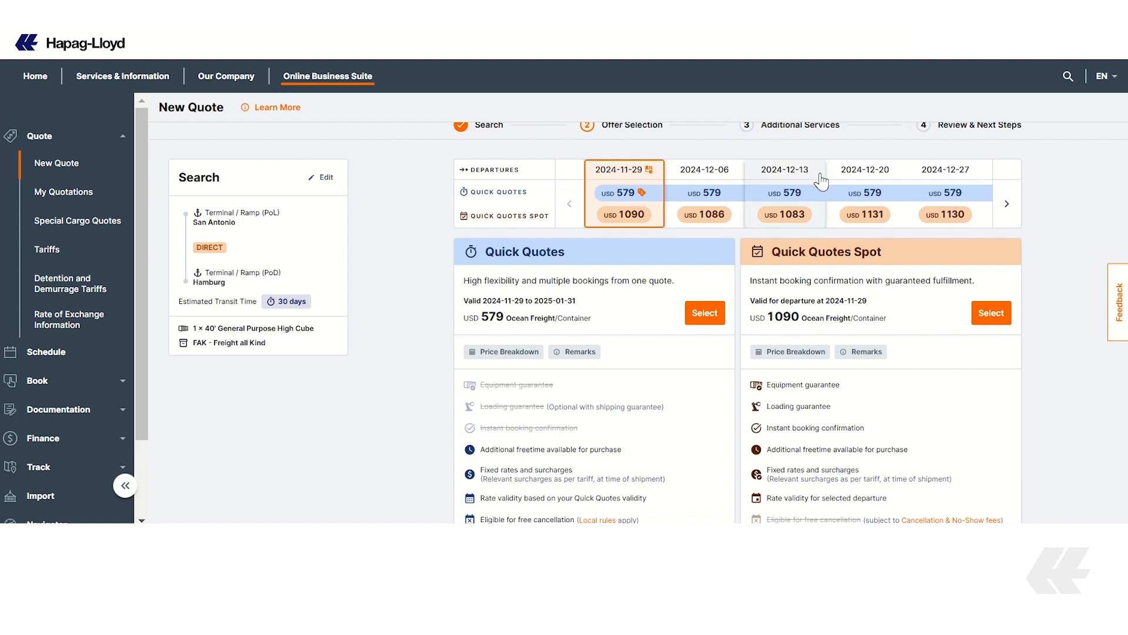
# Select the Quick Quotes Spot offer for the 2024-11-29 departure, review its price summary and proceed to the additional services.
pyautogui.scroll(-2, 1081, 176)
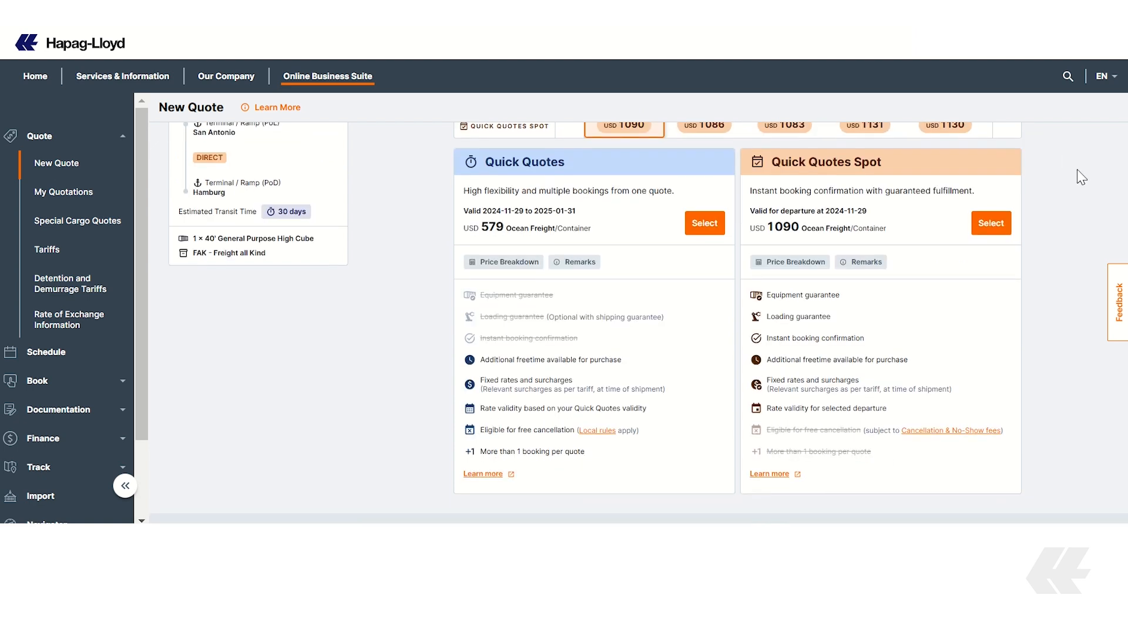
pyautogui.click(993, 225)
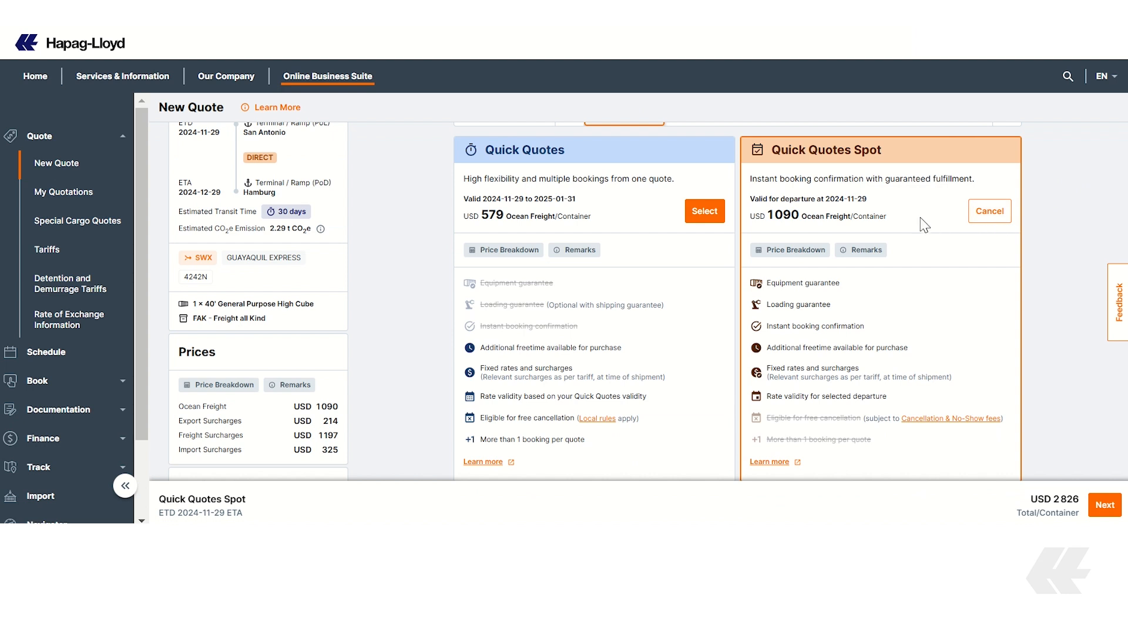
pyautogui.scroll(2, 376, 264)
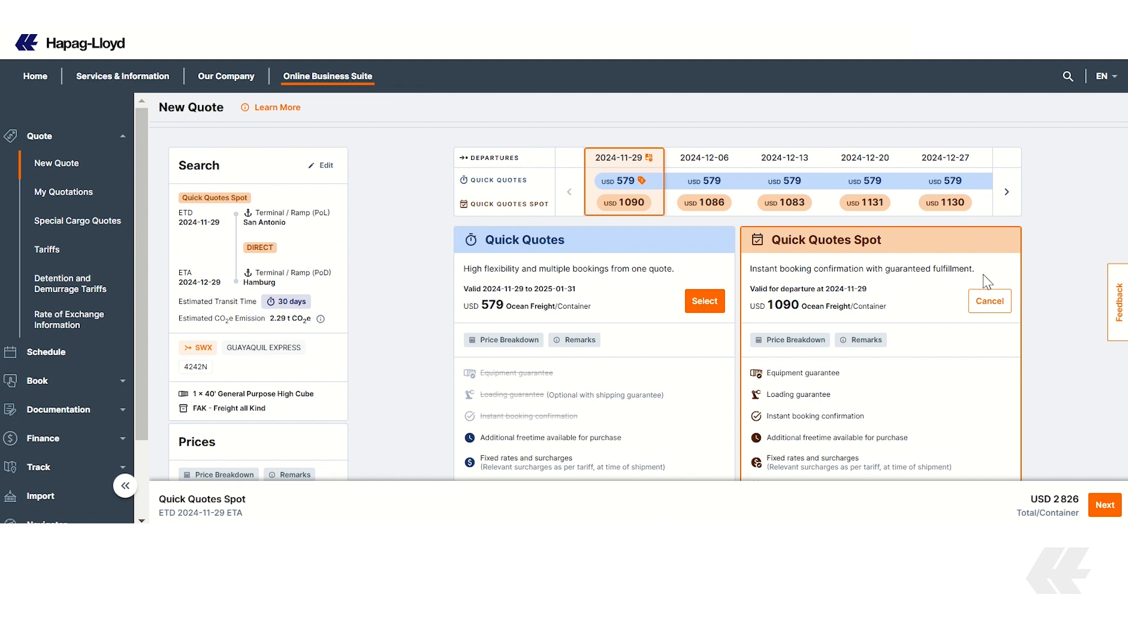
pyautogui.scroll(-3, 638, 302)
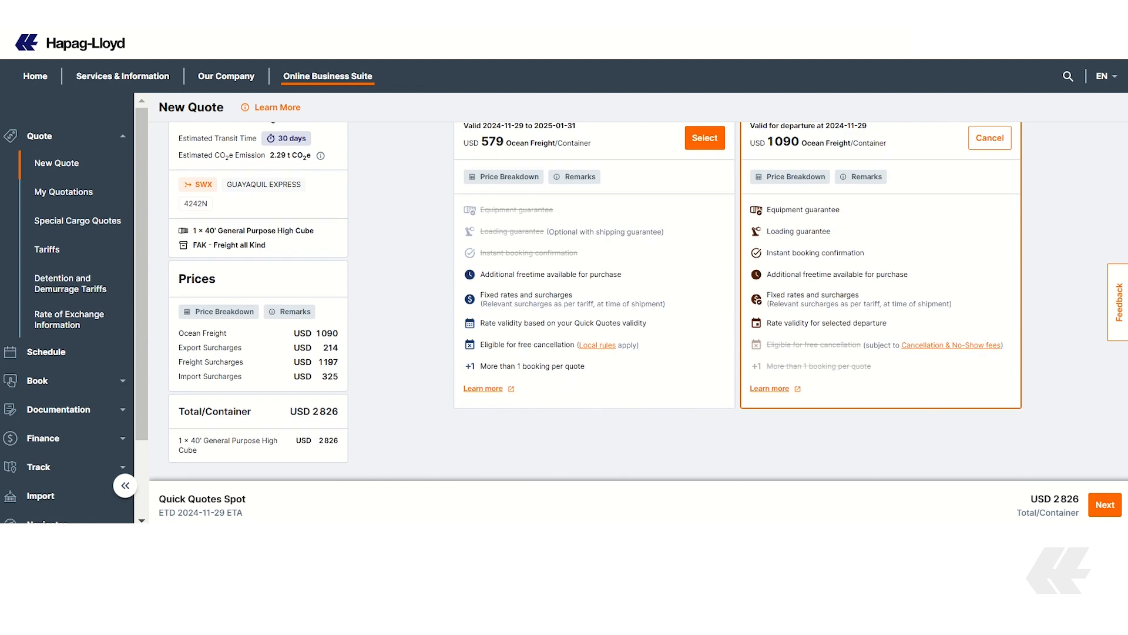
pyautogui.click(1104, 504)
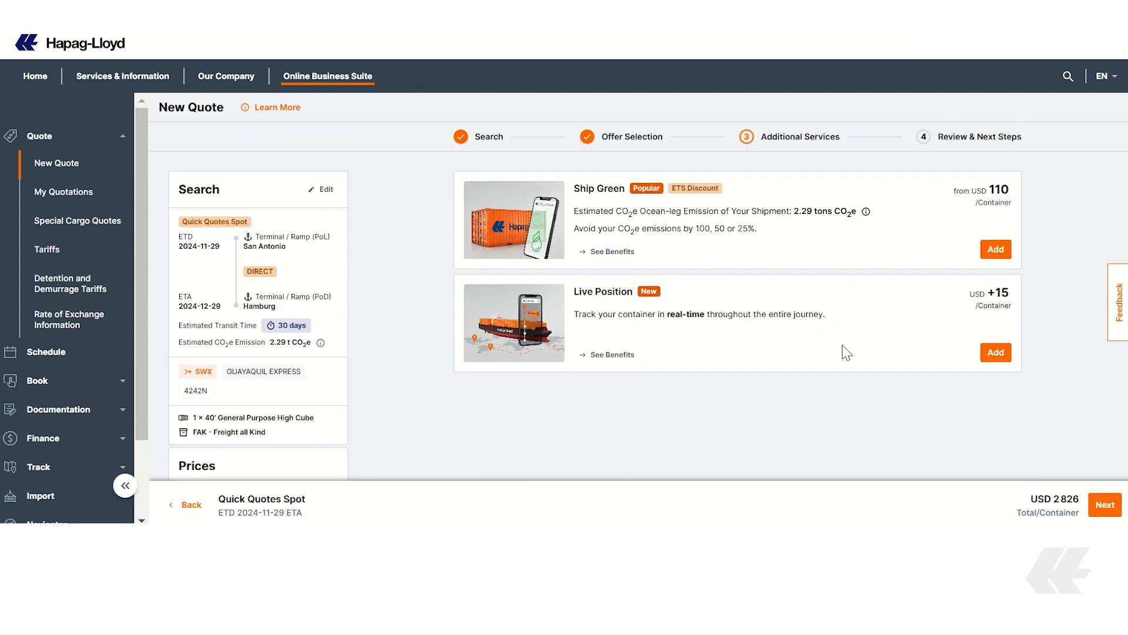
# Add the Live Position service to the Spot offer and continue to the booking application with its Terms and Conditions accepted.
pyautogui.click(996, 352)
pyautogui.click(1104, 504)
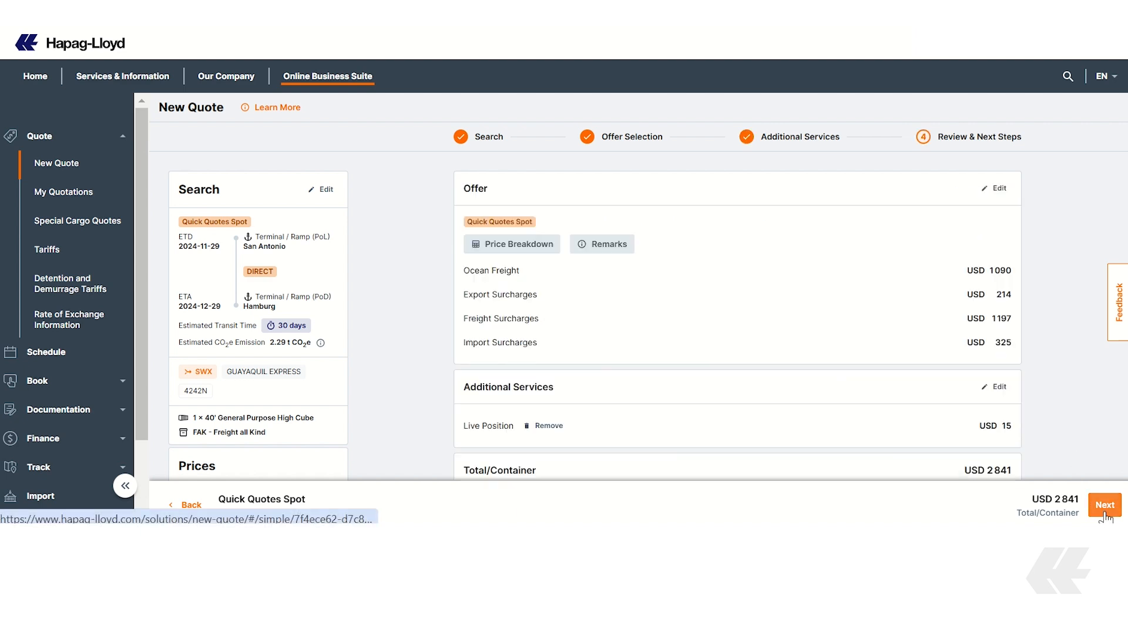
pyautogui.scroll(-3, 947, 330)
pyautogui.click(468, 412)
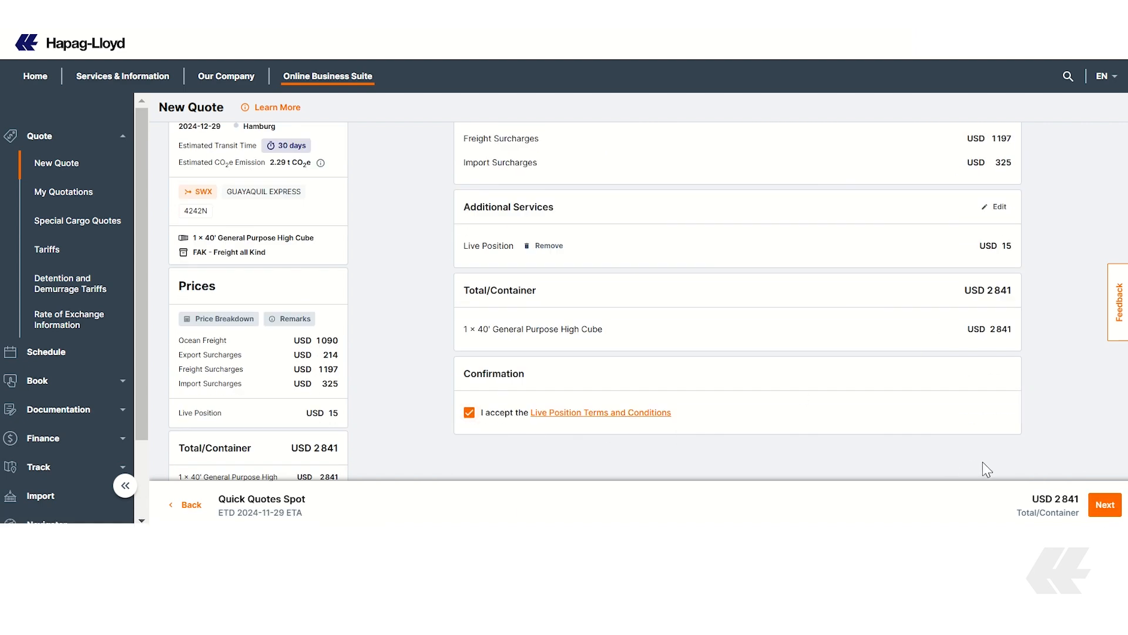
pyautogui.click(1102, 508)
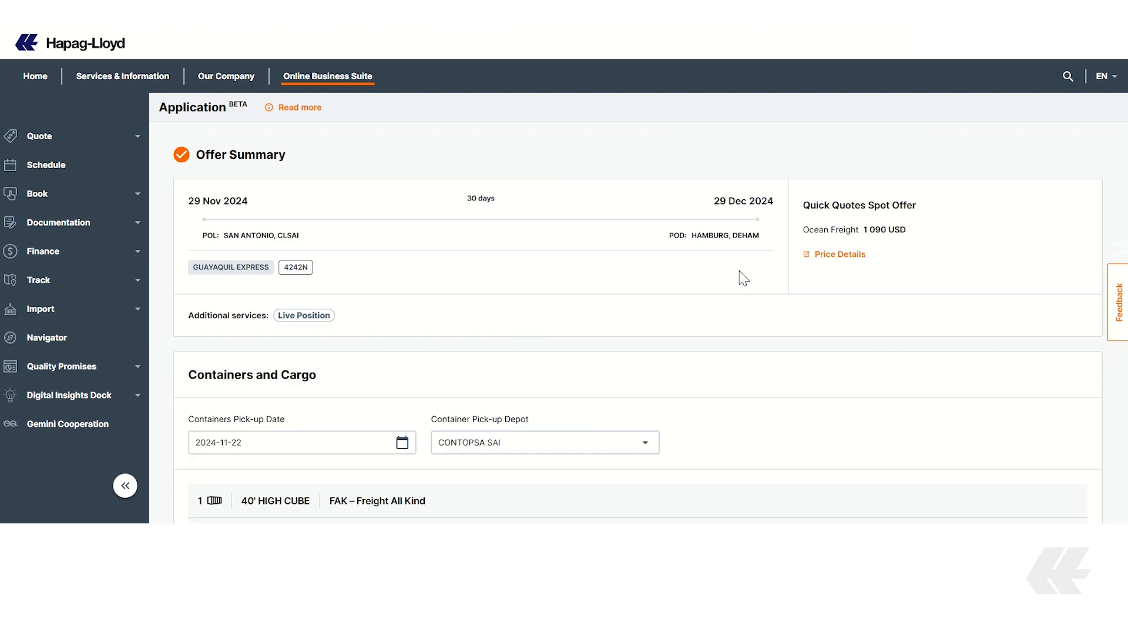
# Enter "guitars" as the cargo description and submit the booking with the Terms and Conditions accepted.
pyautogui.scroll(-2, 747, 276)
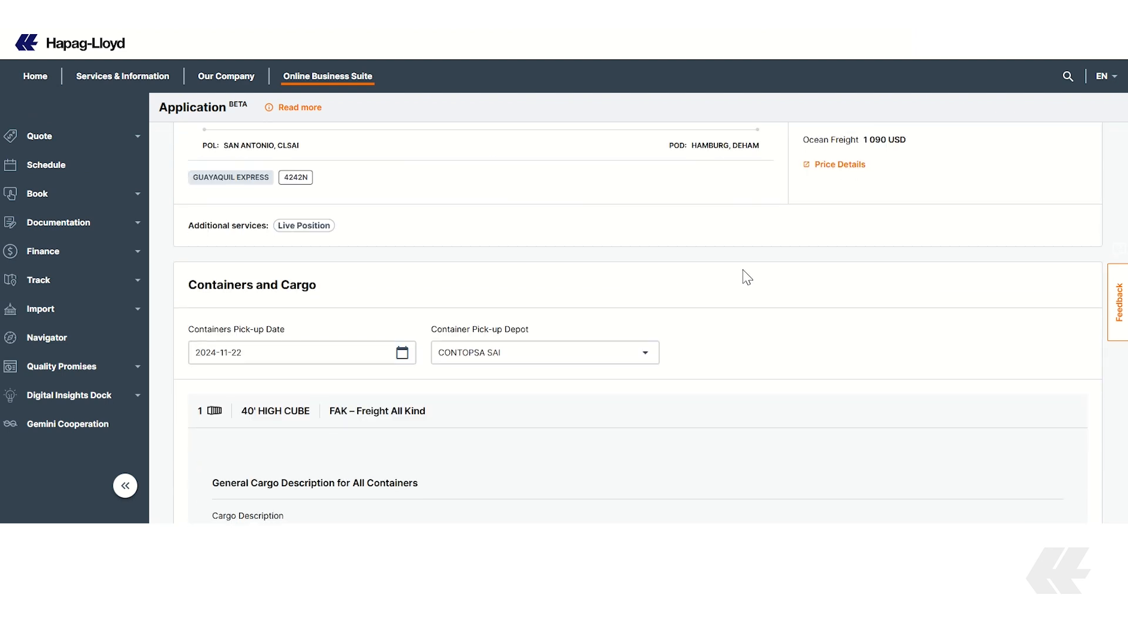
pyautogui.scroll(-4, 747, 276)
pyautogui.click(407, 379)
pyautogui.click(406, 378)
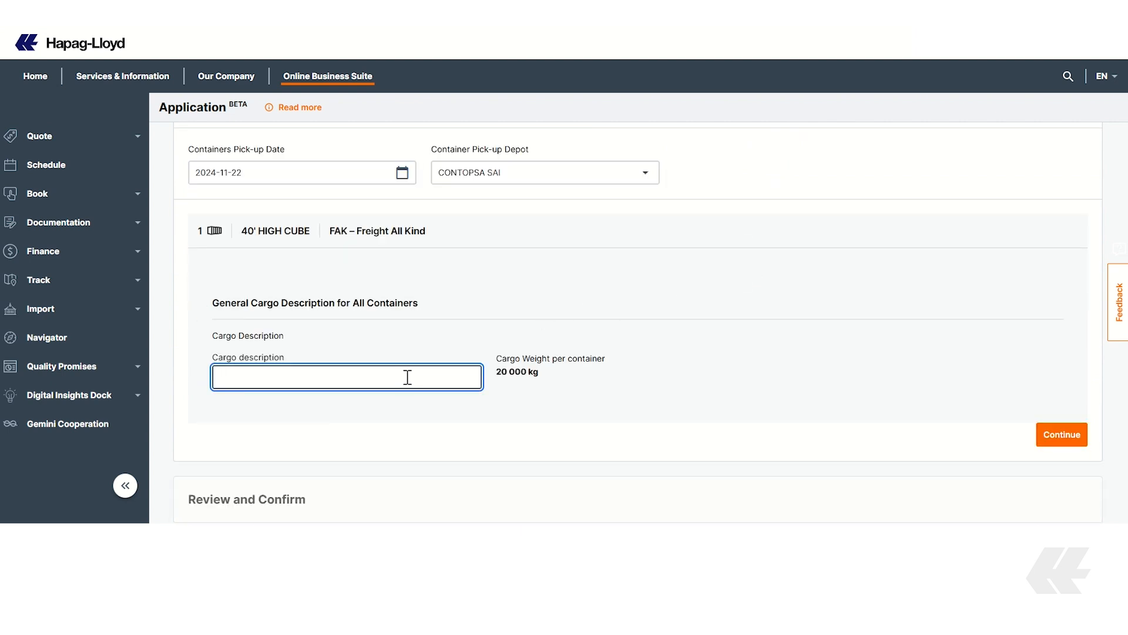
pyautogui.write('guitars')
pyautogui.click(1052, 433)
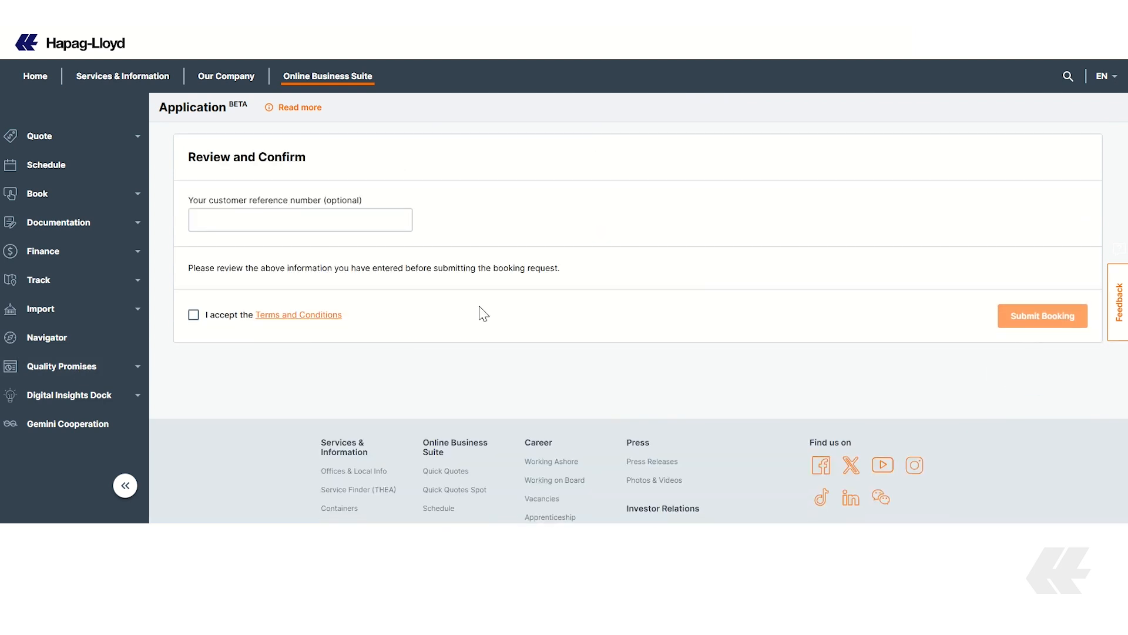
pyautogui.click(194, 316)
pyautogui.click(1016, 322)
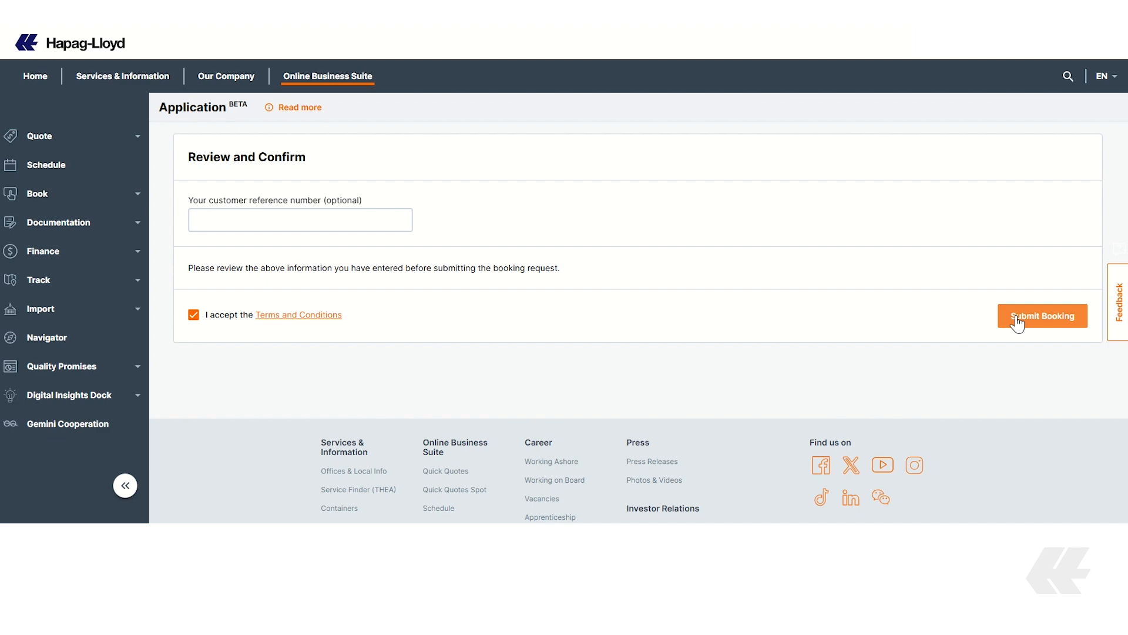